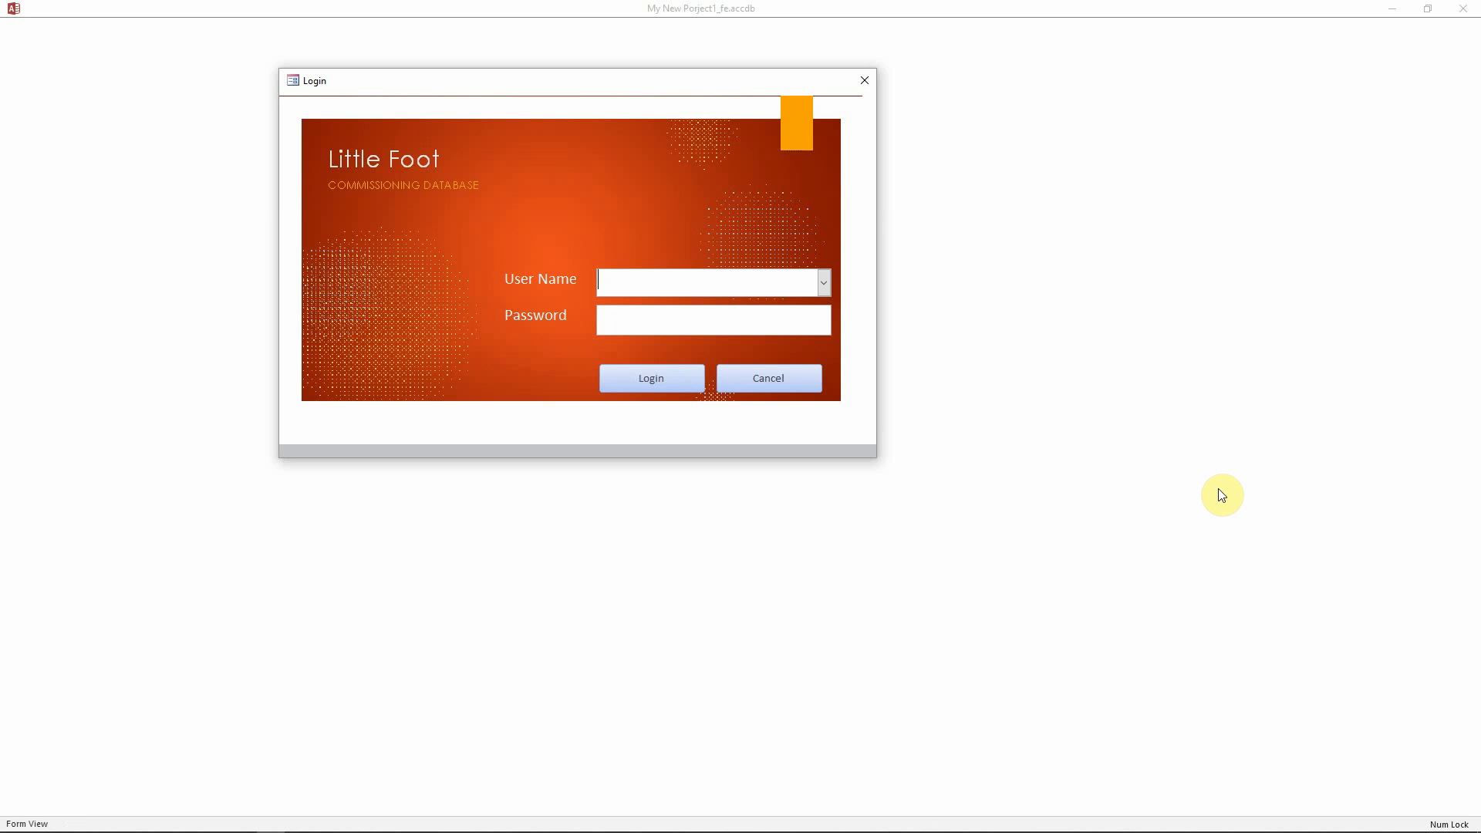
Choose the administrator's user name on the login form and log in to the commissioning database
{"action": "left_click", "coordinate": [827, 282]}
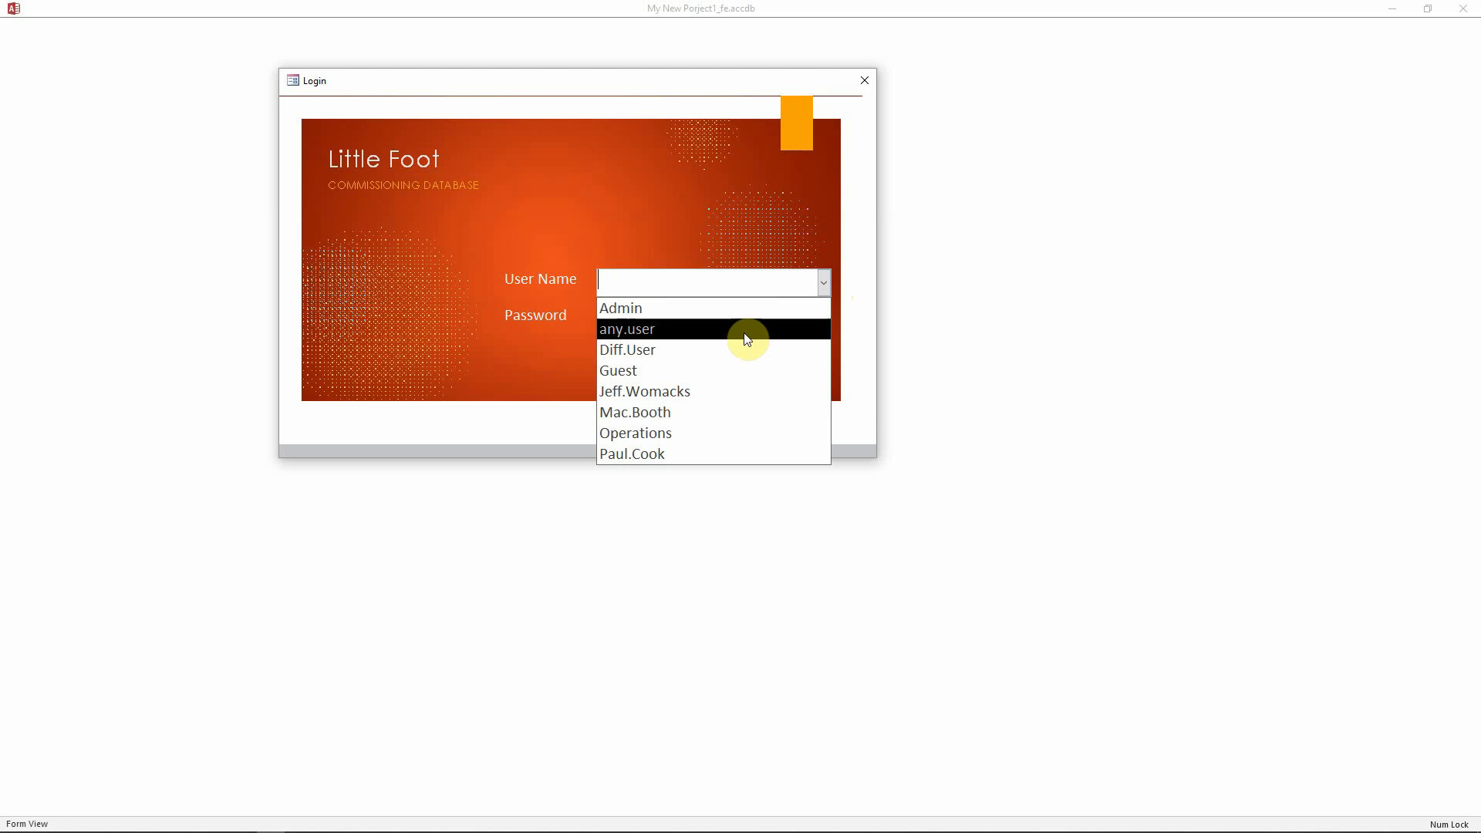
{"action": "left_click", "coordinate": [725, 384]}
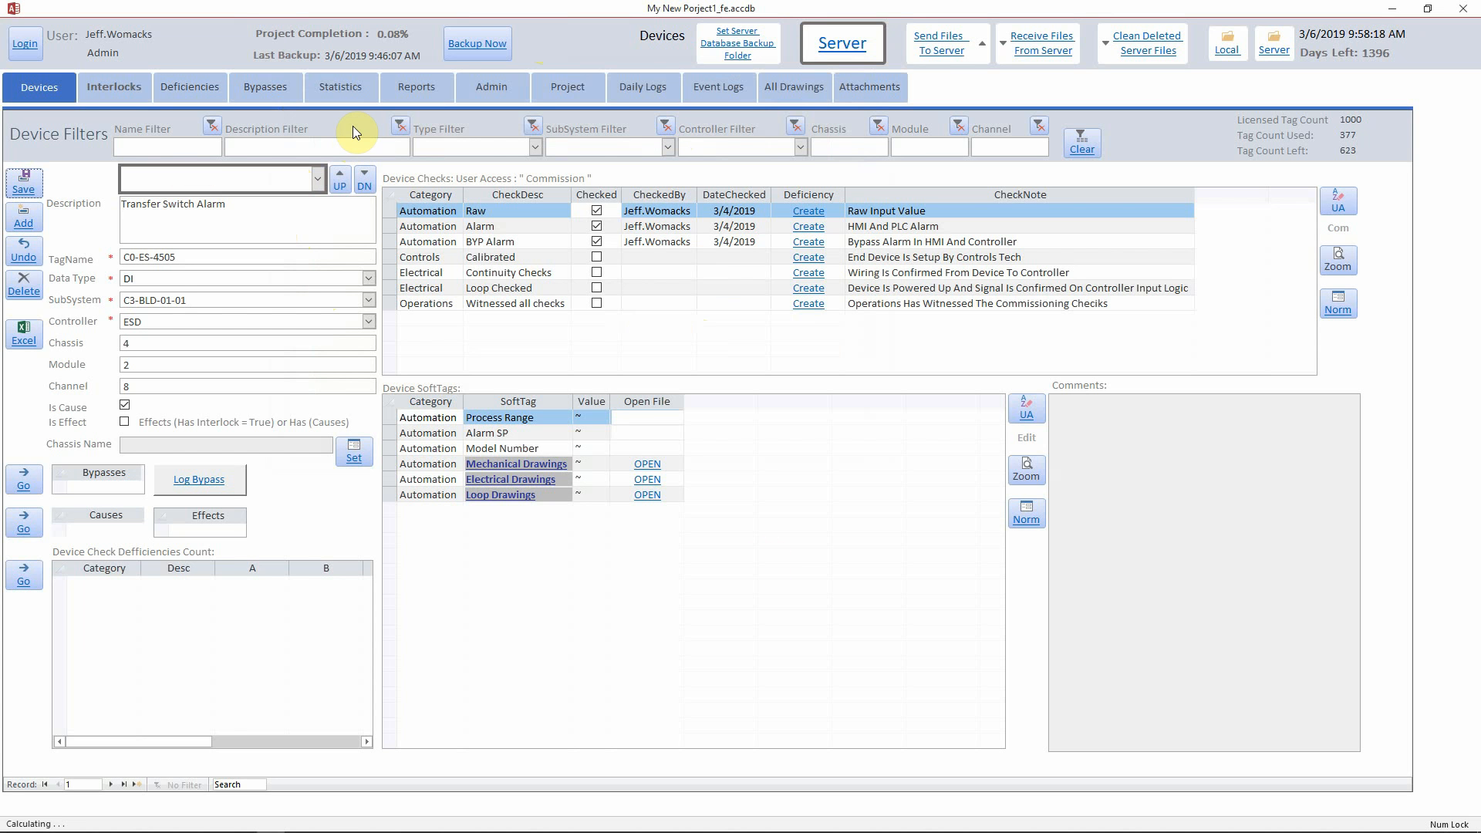
View the device records C0-XS-4517 and C0-ZSO-0021A from the device list
{"action": "left_click", "coordinate": [316, 179]}
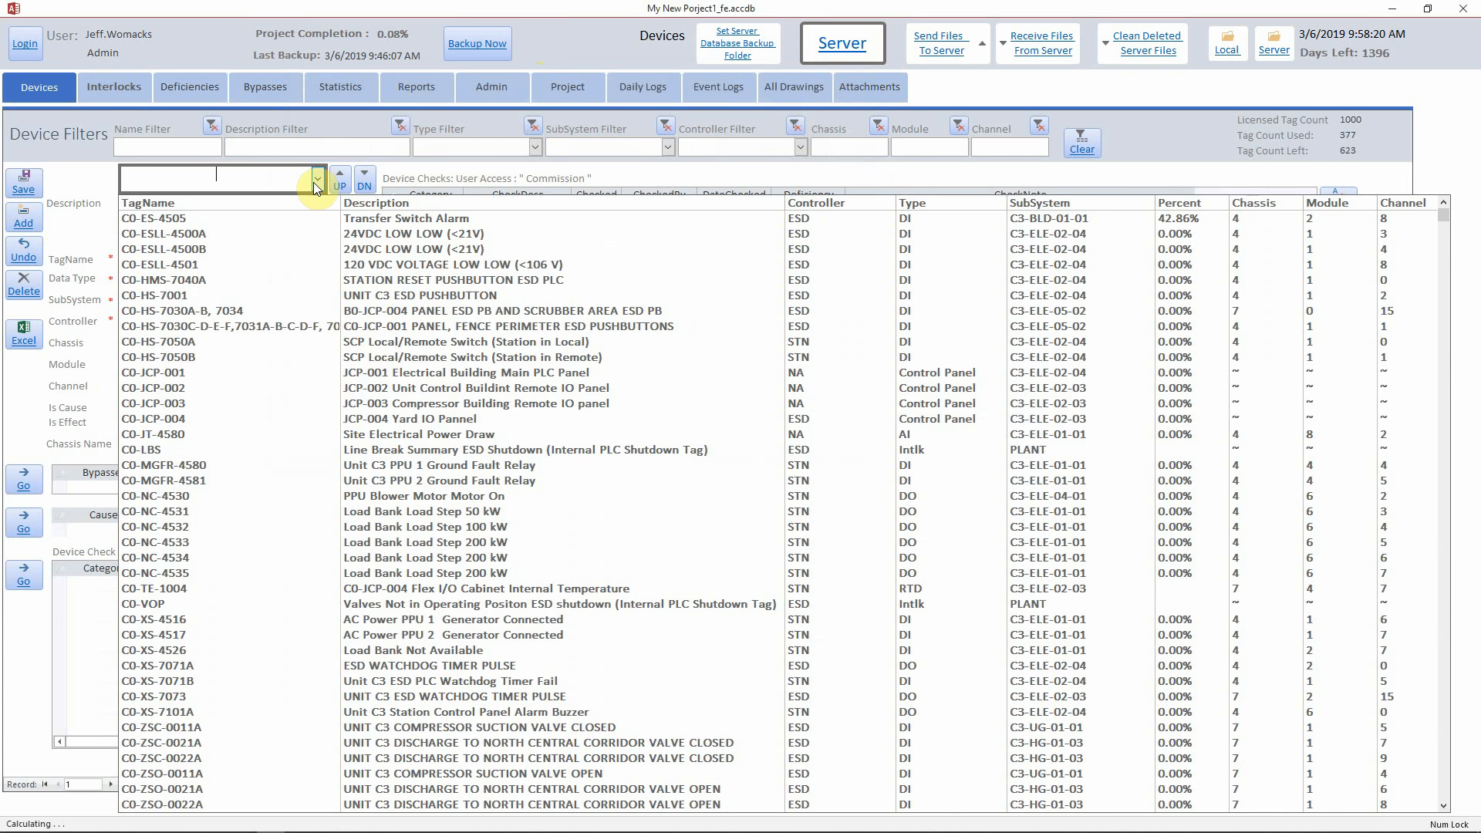
{"action": "left_click", "coordinate": [313, 634]}
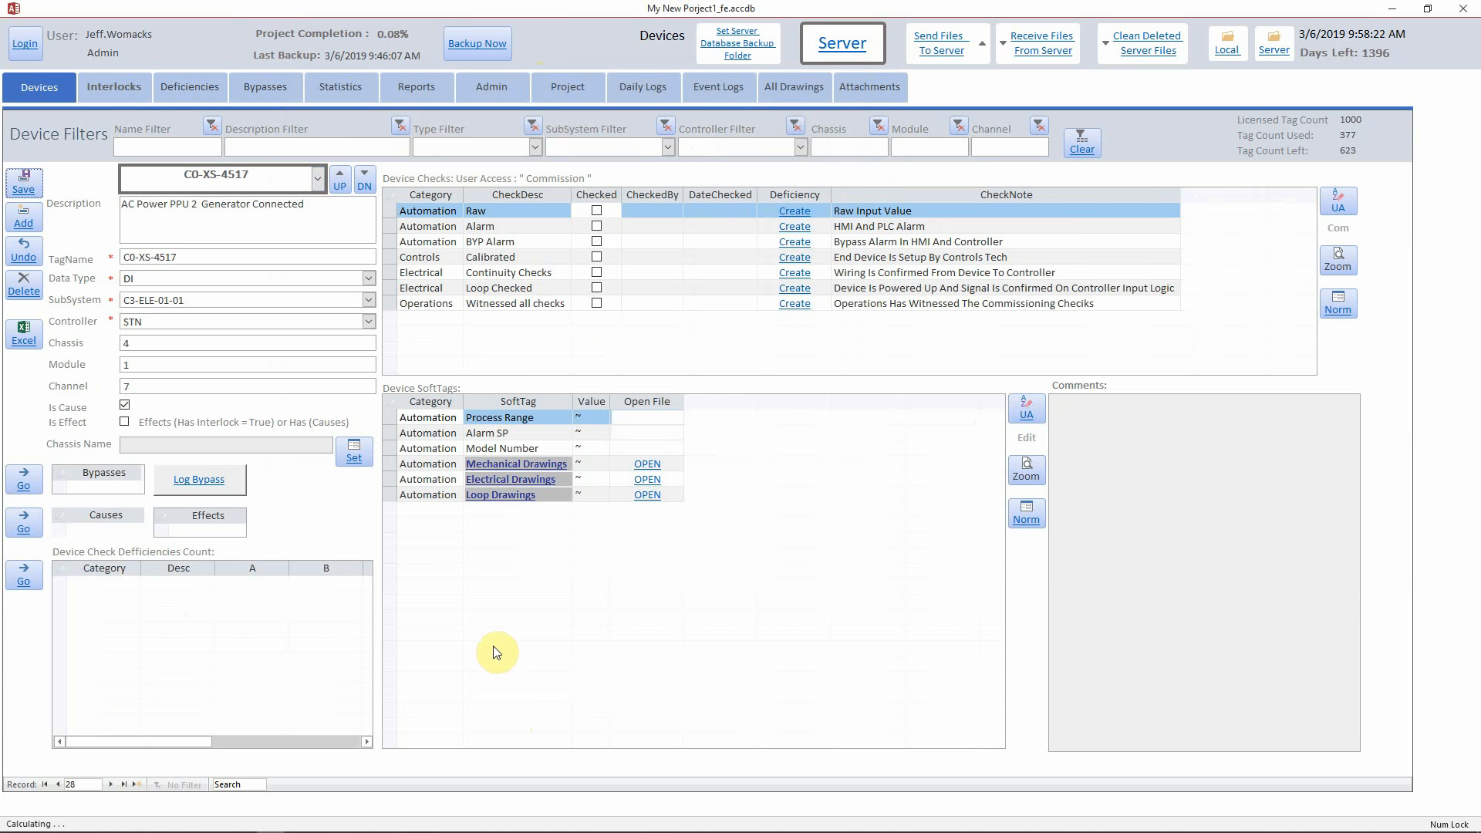
{"action": "left_click", "coordinate": [317, 180]}
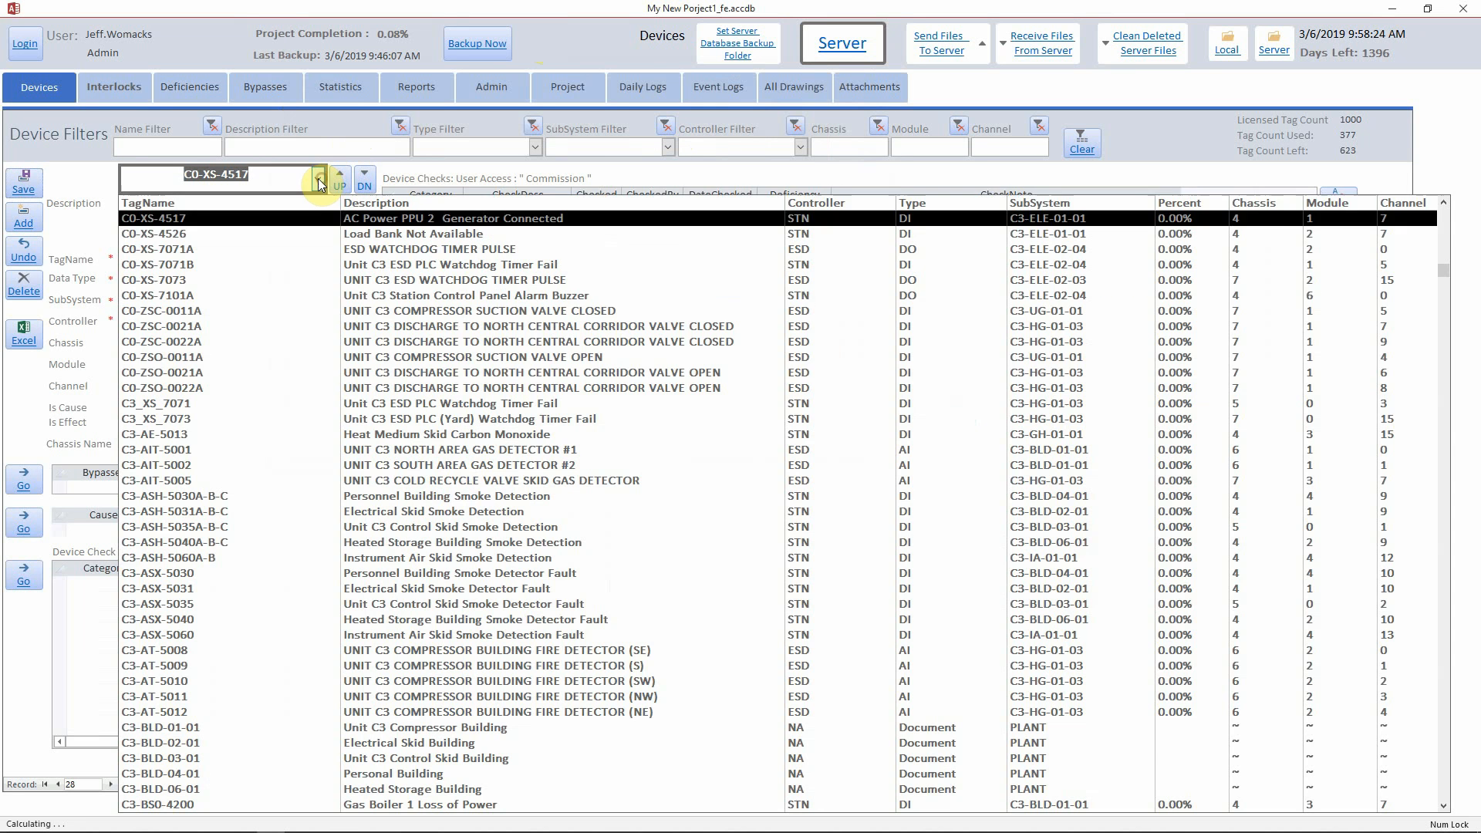
{"action": "left_click", "coordinate": [267, 376]}
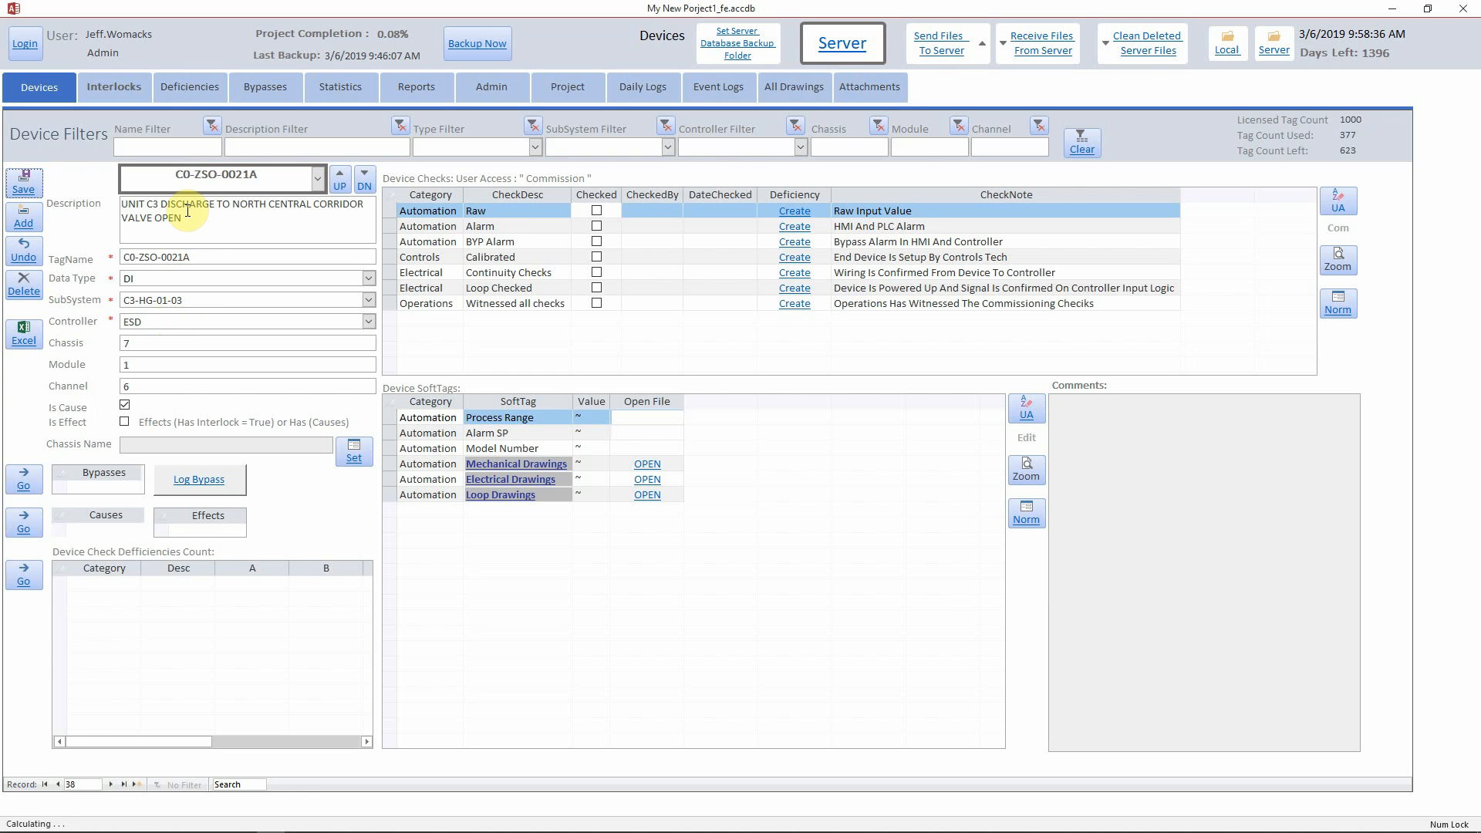
Review the Admin group's access permissions and delete all records from the database
{"action": "left_click", "coordinate": [493, 91]}
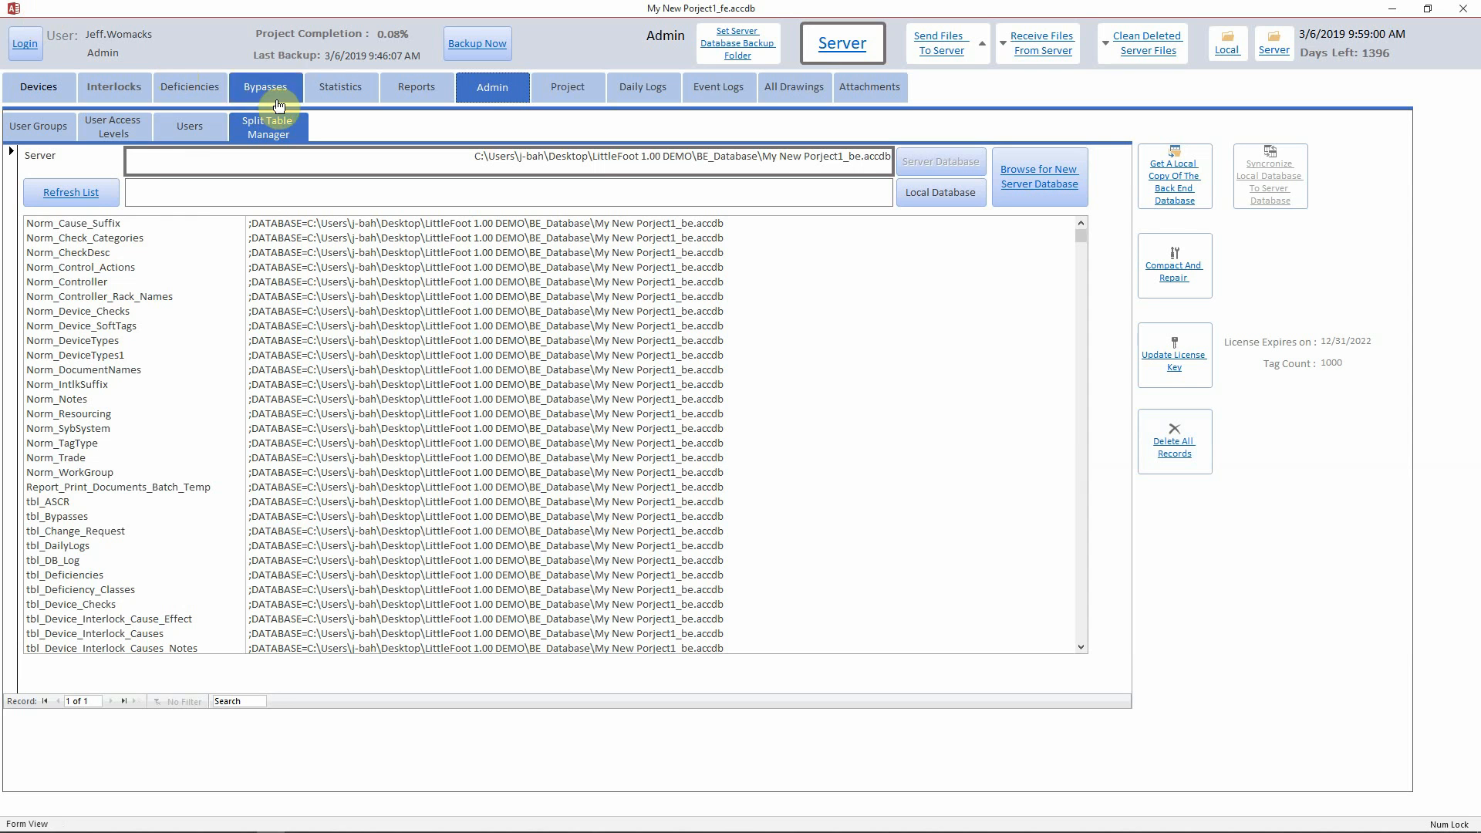
{"action": "left_click", "coordinate": [106, 127]}
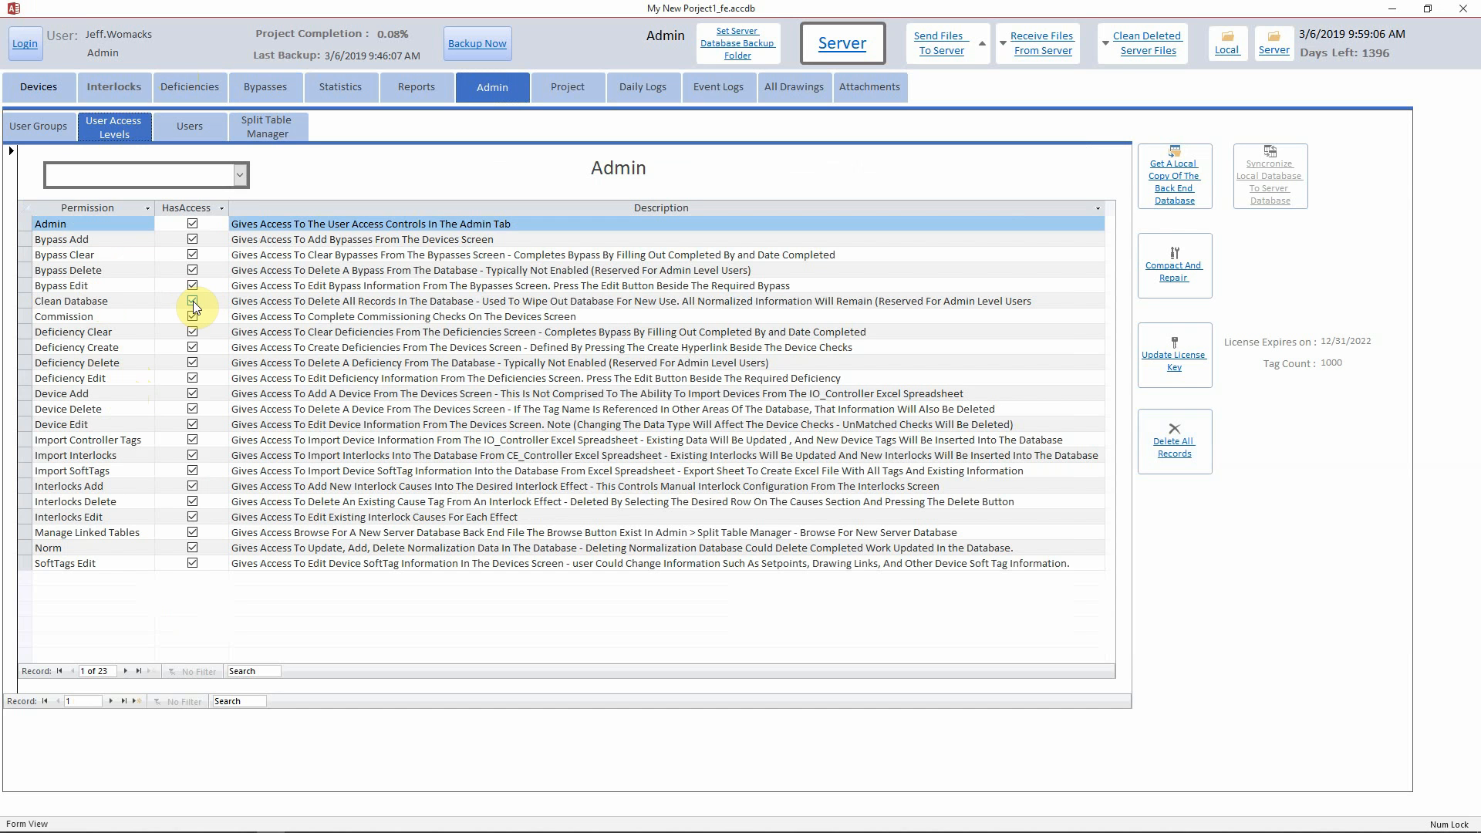
{"action": "left_click", "coordinate": [499, 90]}
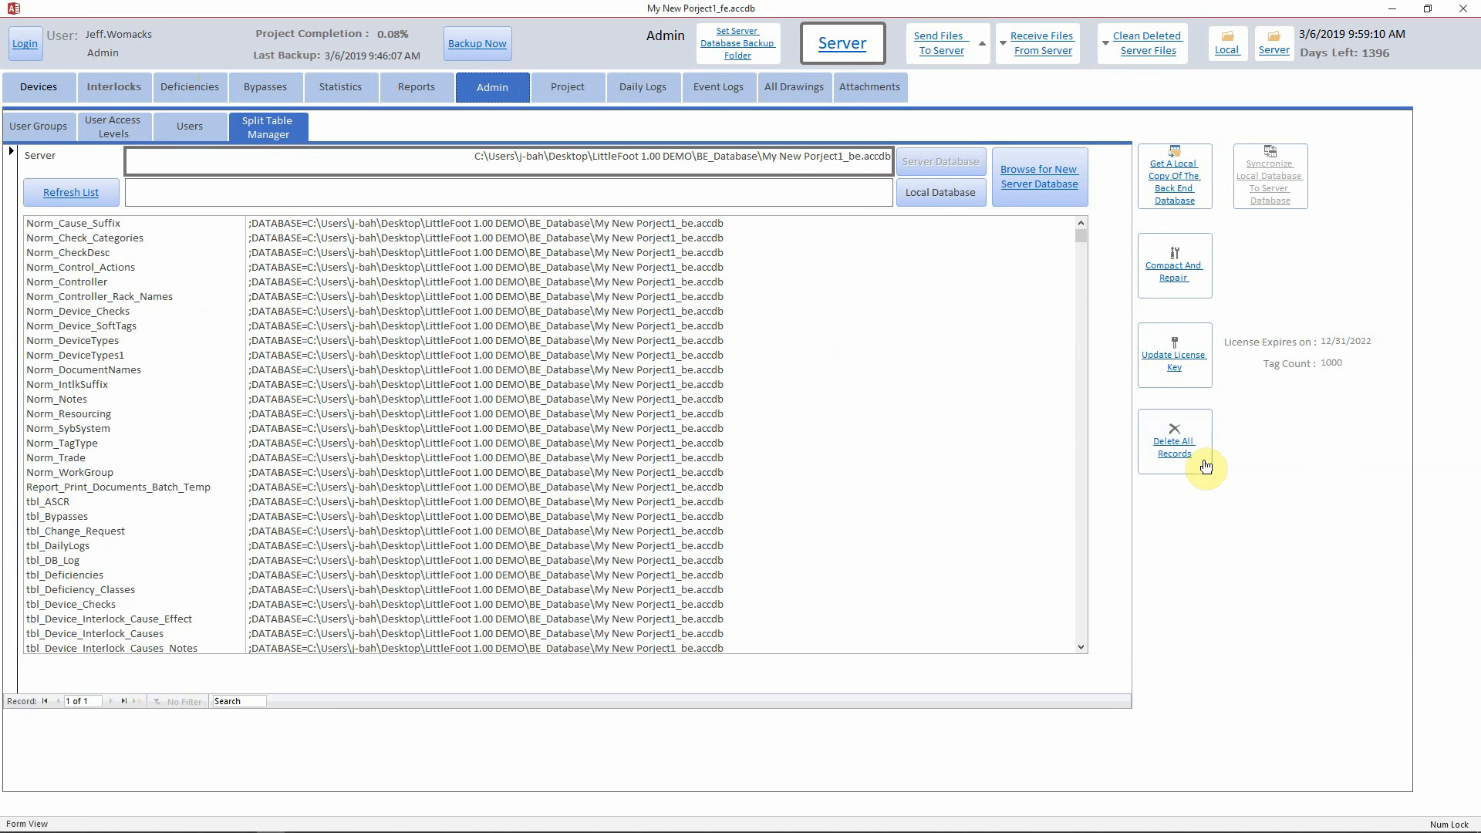
{"action": "left_click", "coordinate": [1201, 461]}
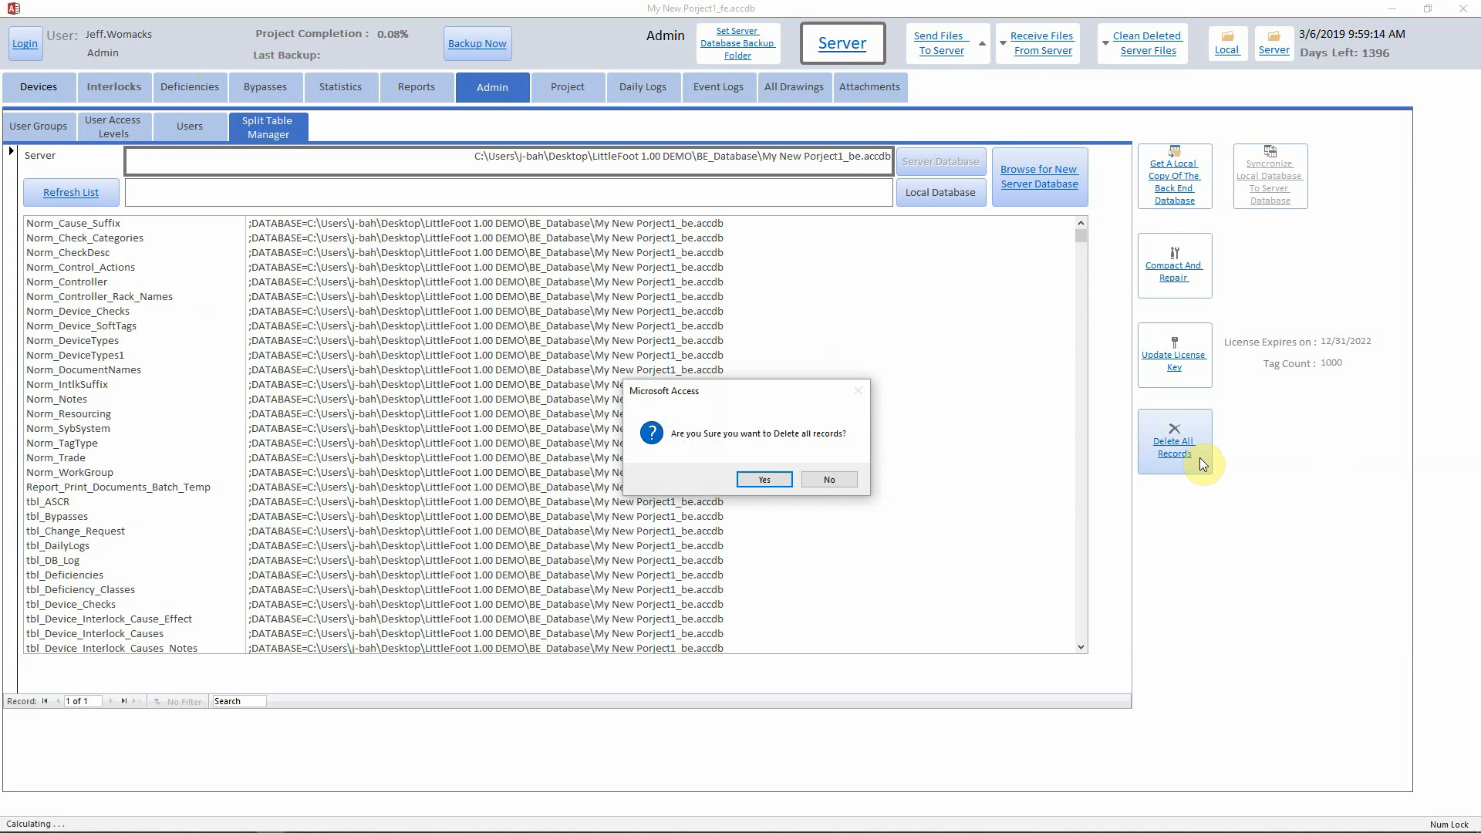
{"action": "left_click", "coordinate": [765, 477]}
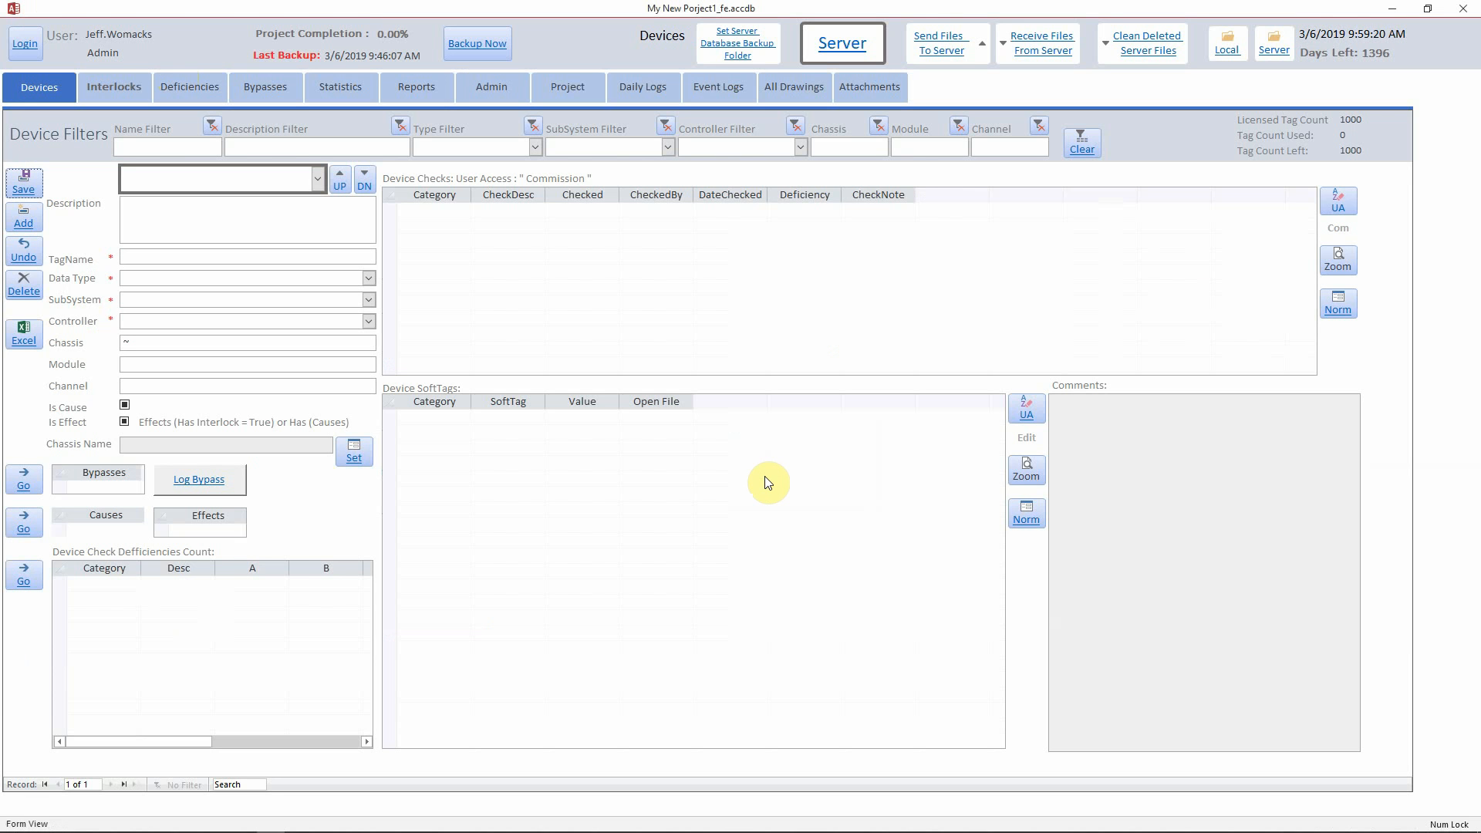
Inspect the device tag list and view the server database backup path settings
{"action": "left_click", "coordinate": [318, 179]}
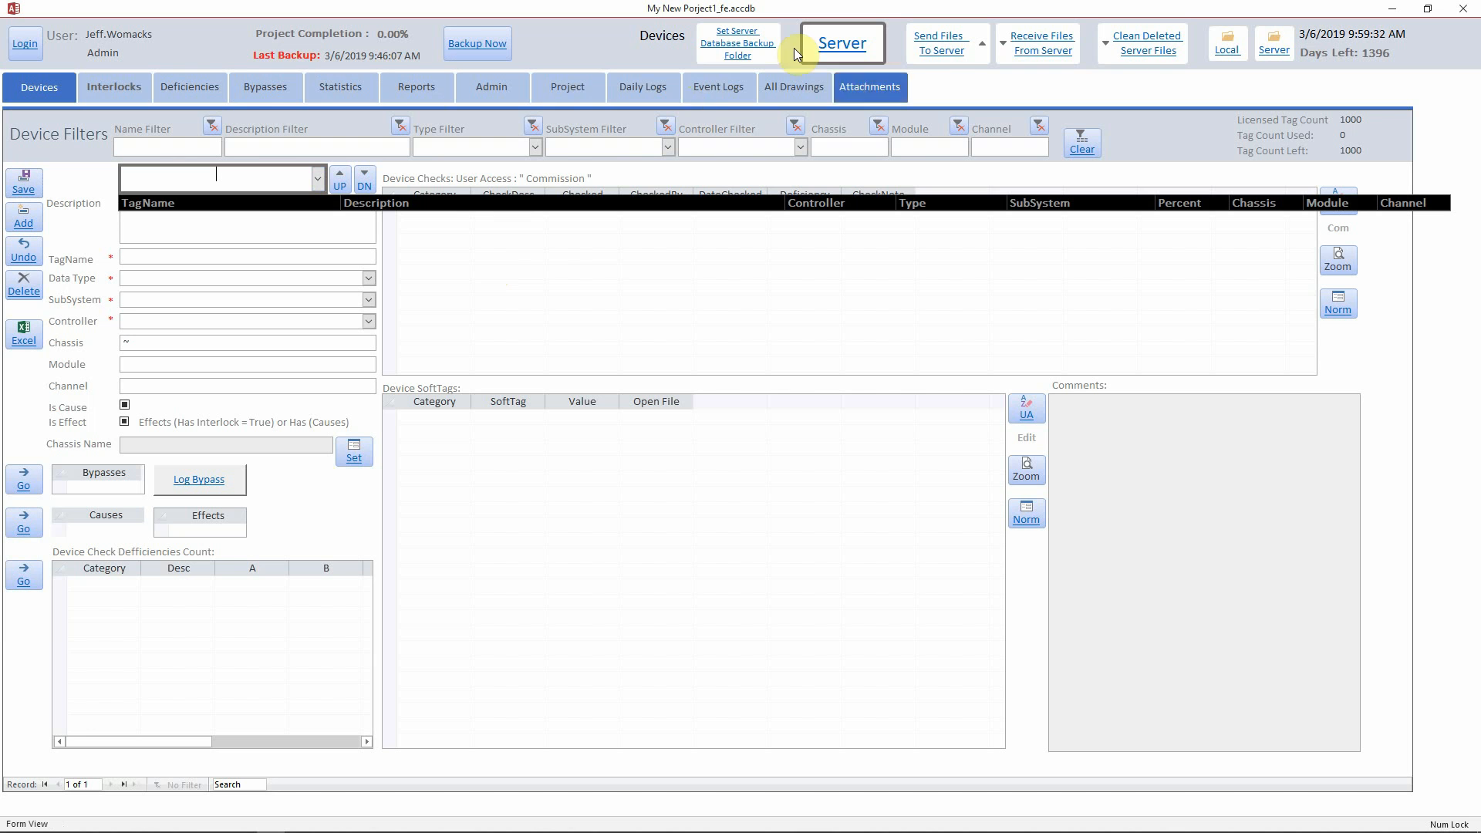
{"action": "left_click", "coordinate": [734, 54]}
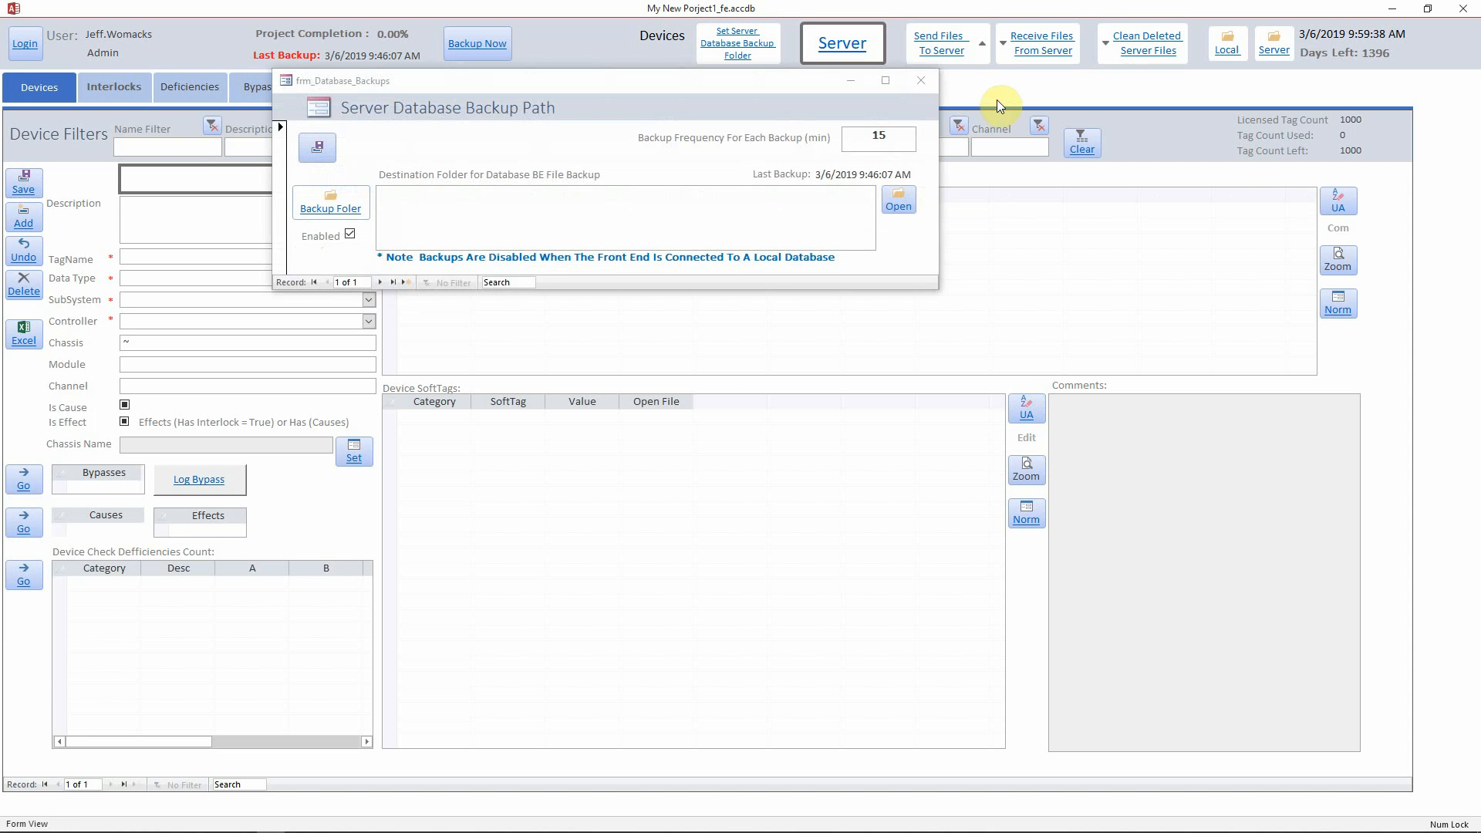
{"action": "left_click", "coordinate": [921, 83]}
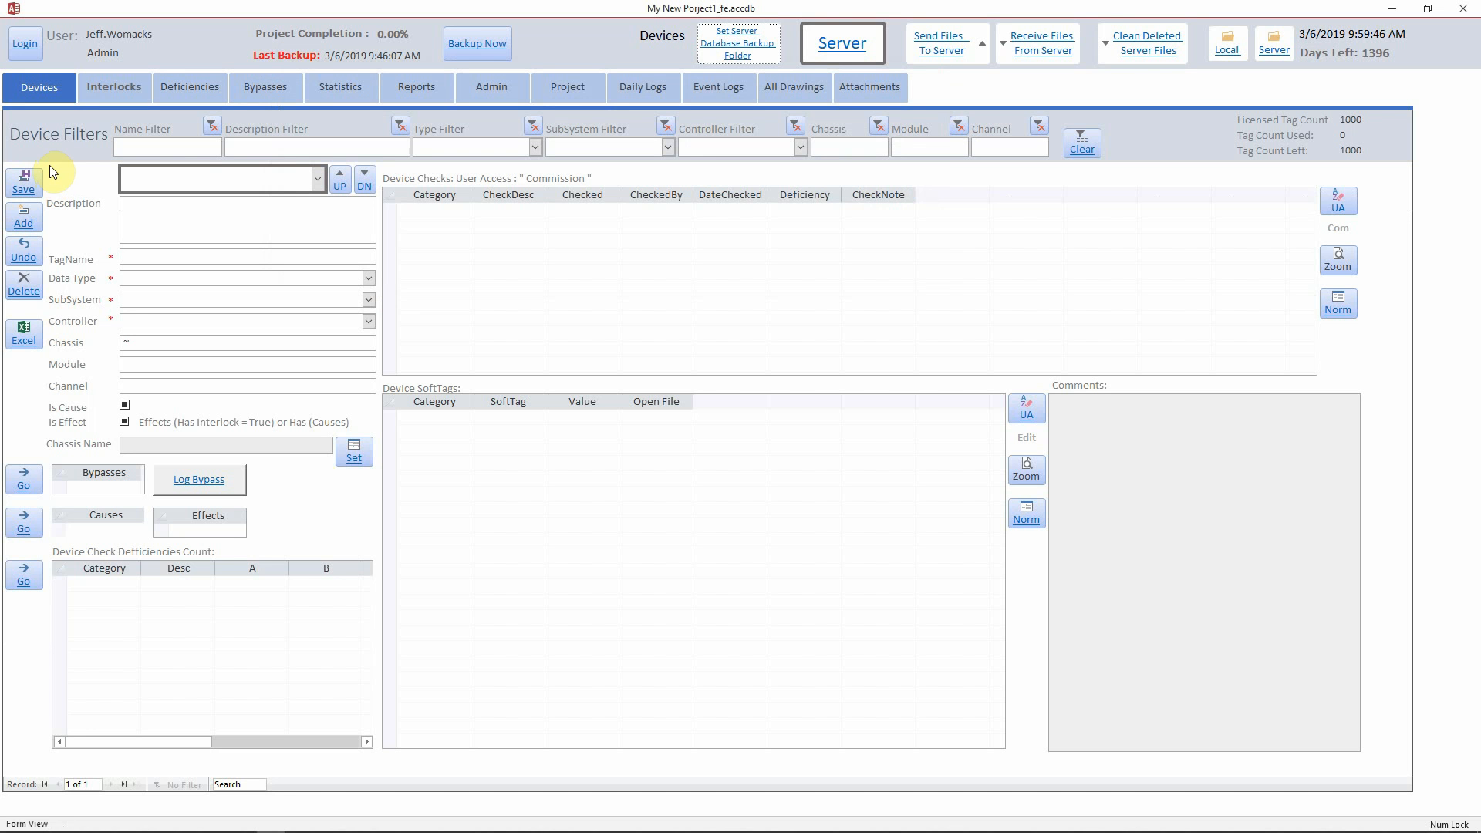
Examine the required fields for adding a device manually, including the SubSystem choices
{"action": "left_click", "coordinate": [29, 221]}
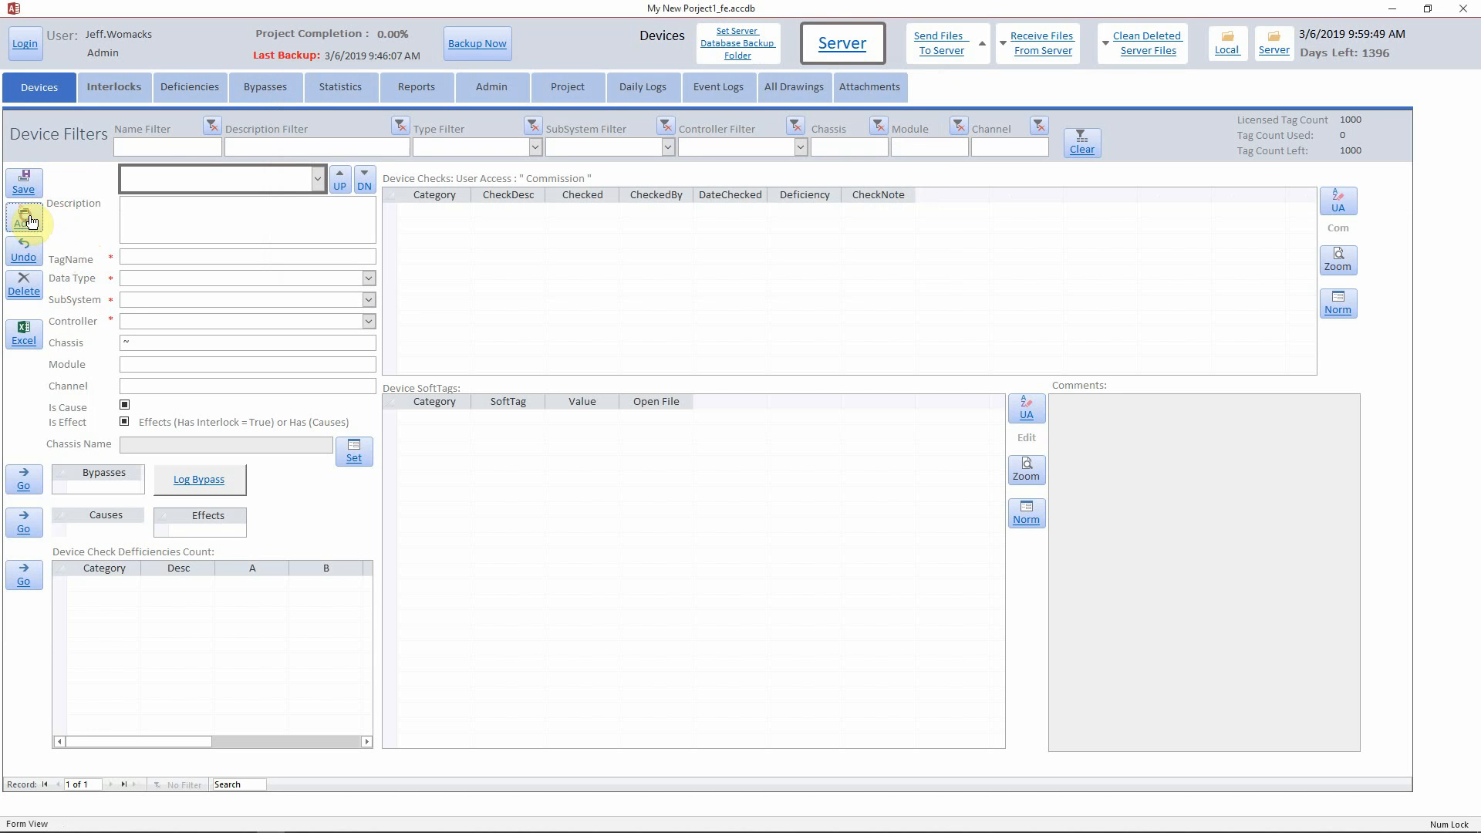
{"action": "left_click", "coordinate": [162, 258]}
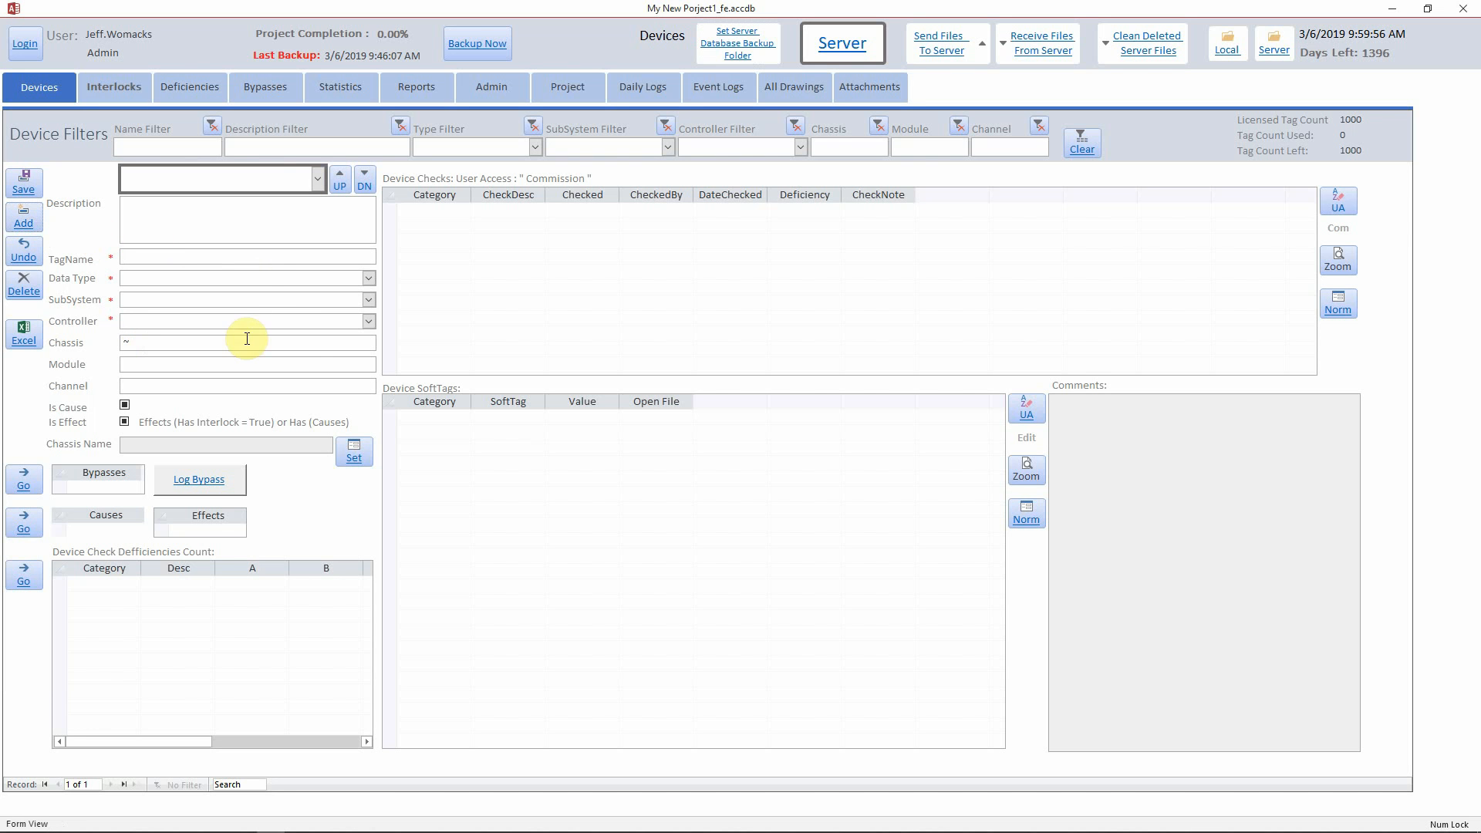
{"action": "left_click", "coordinate": [369, 300]}
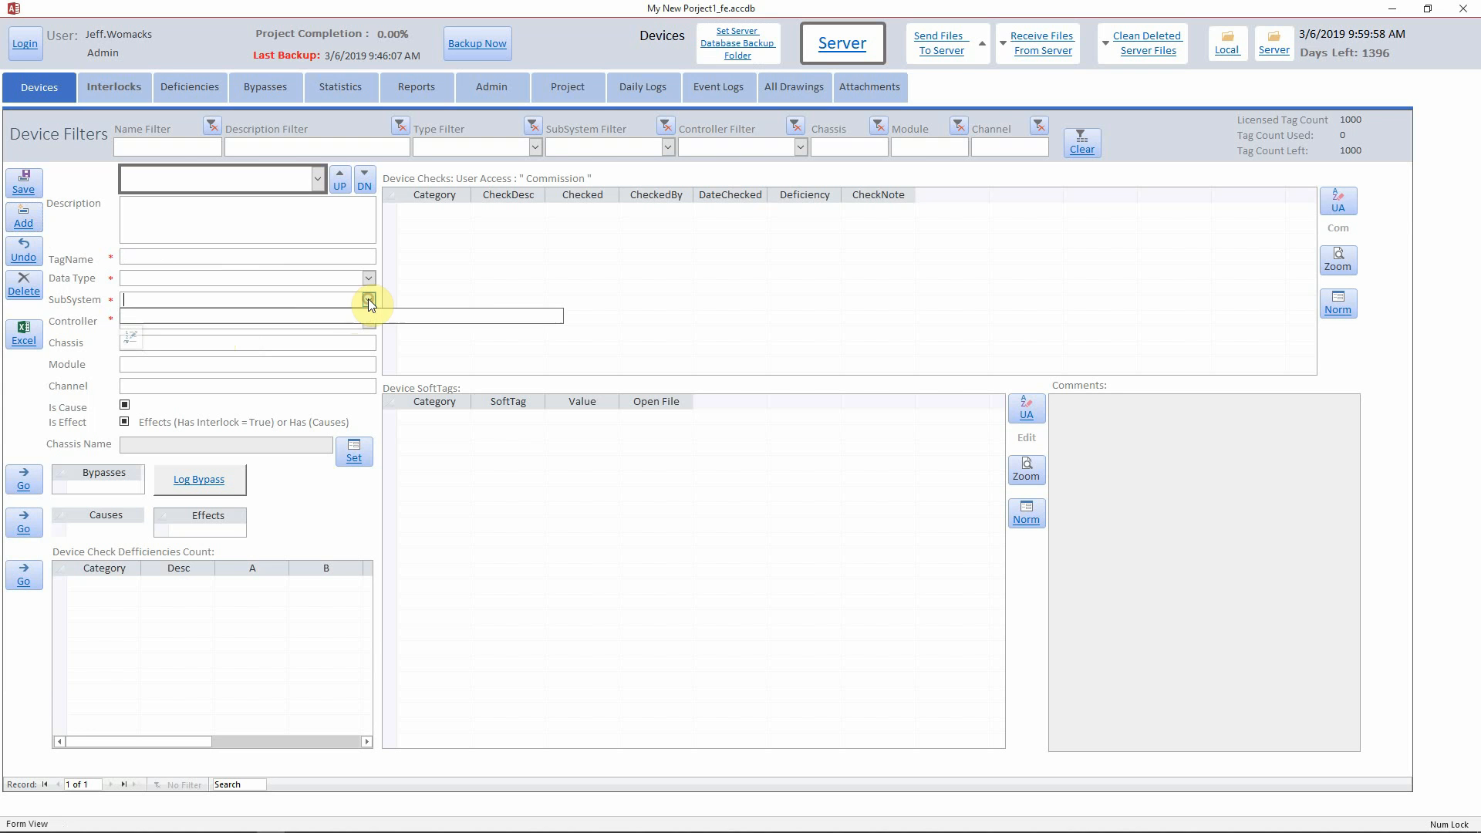
{"action": "left_click", "coordinate": [83, 362]}
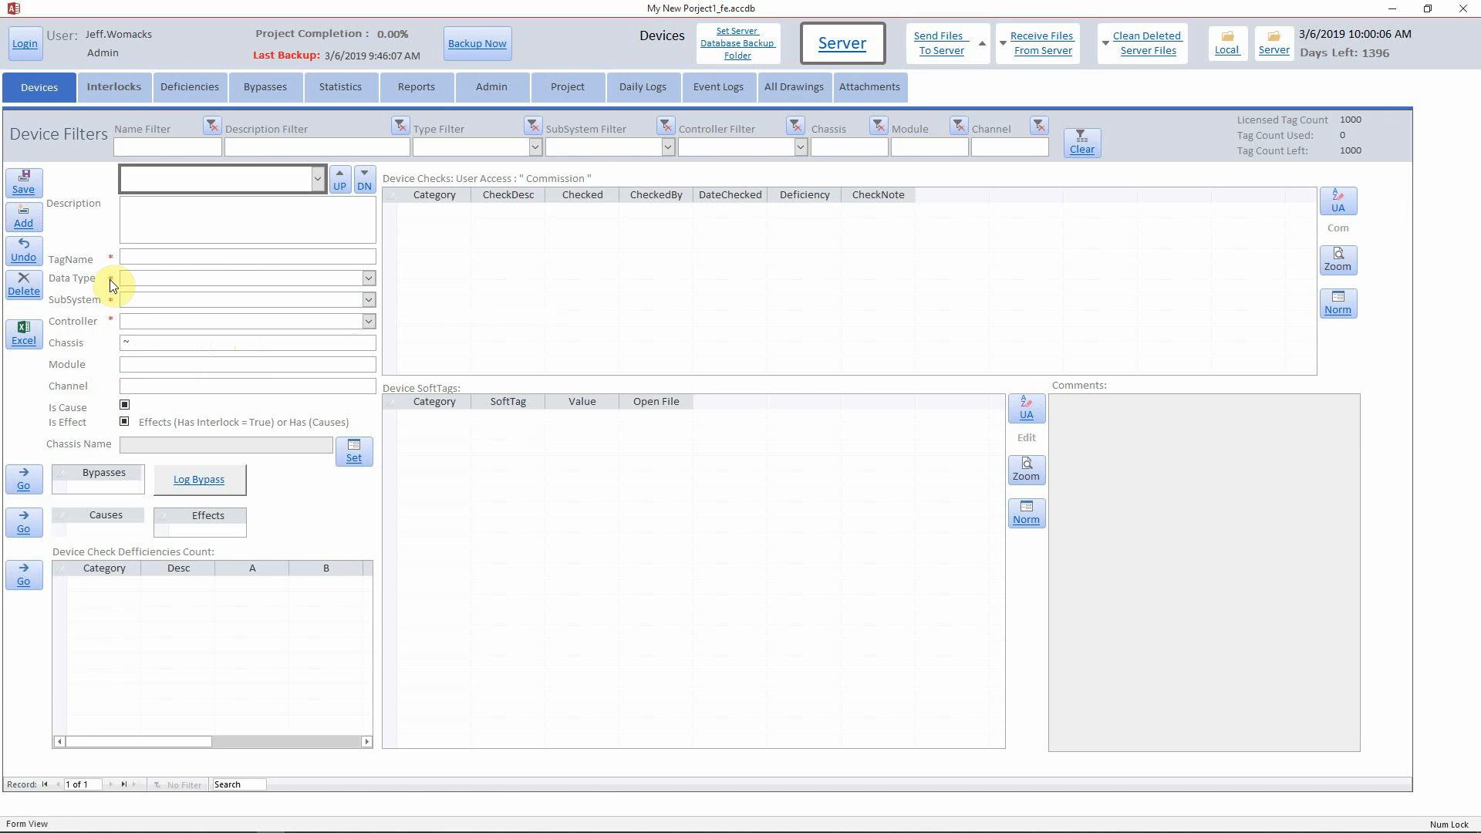
Check the Excel Exports folder for the device IO_Controller spreadsheet from the Excel import/export form
{"action": "left_click", "coordinate": [35, 342]}
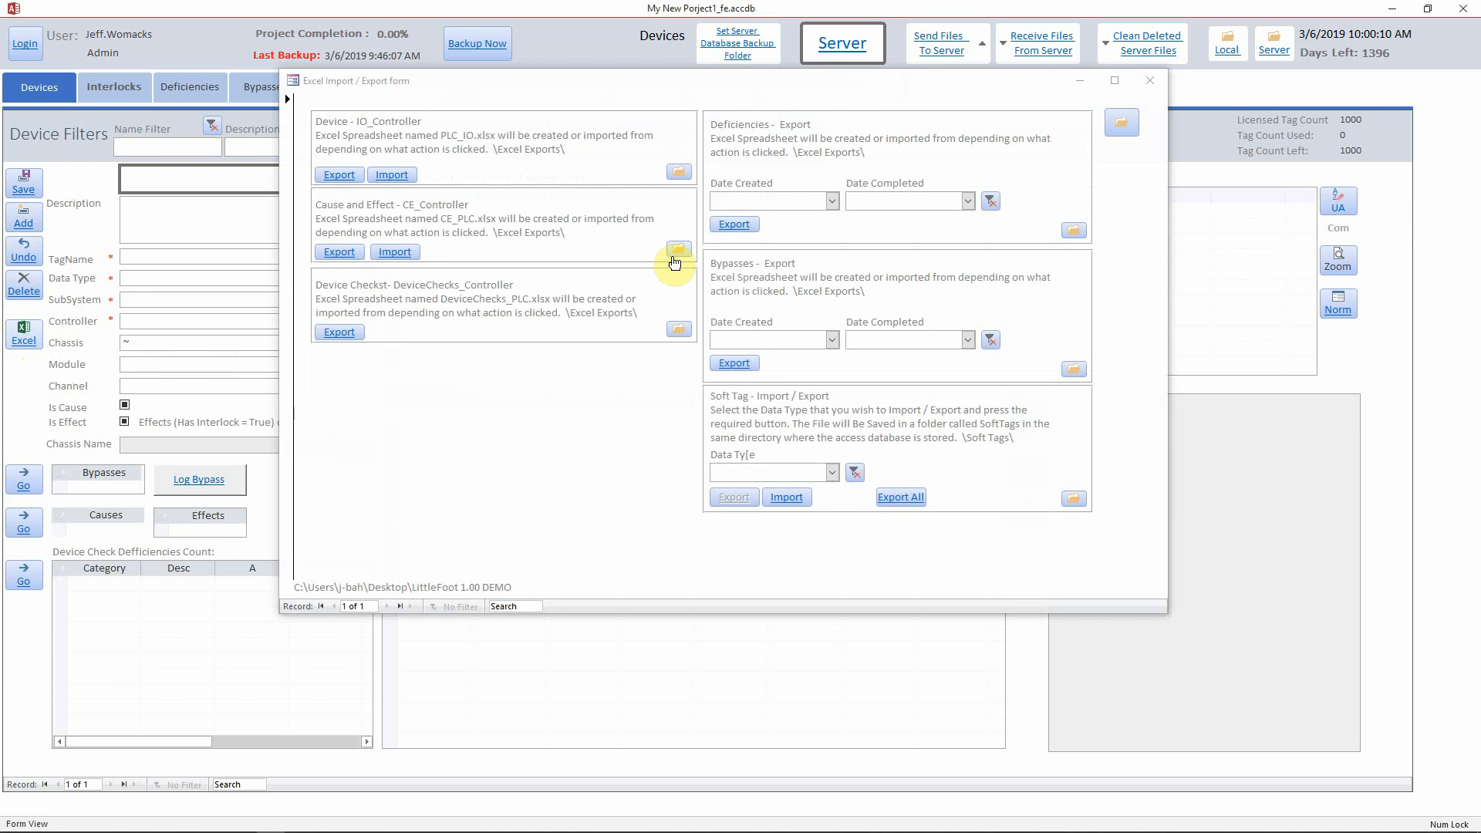
{"action": "left_click", "coordinate": [679, 176]}
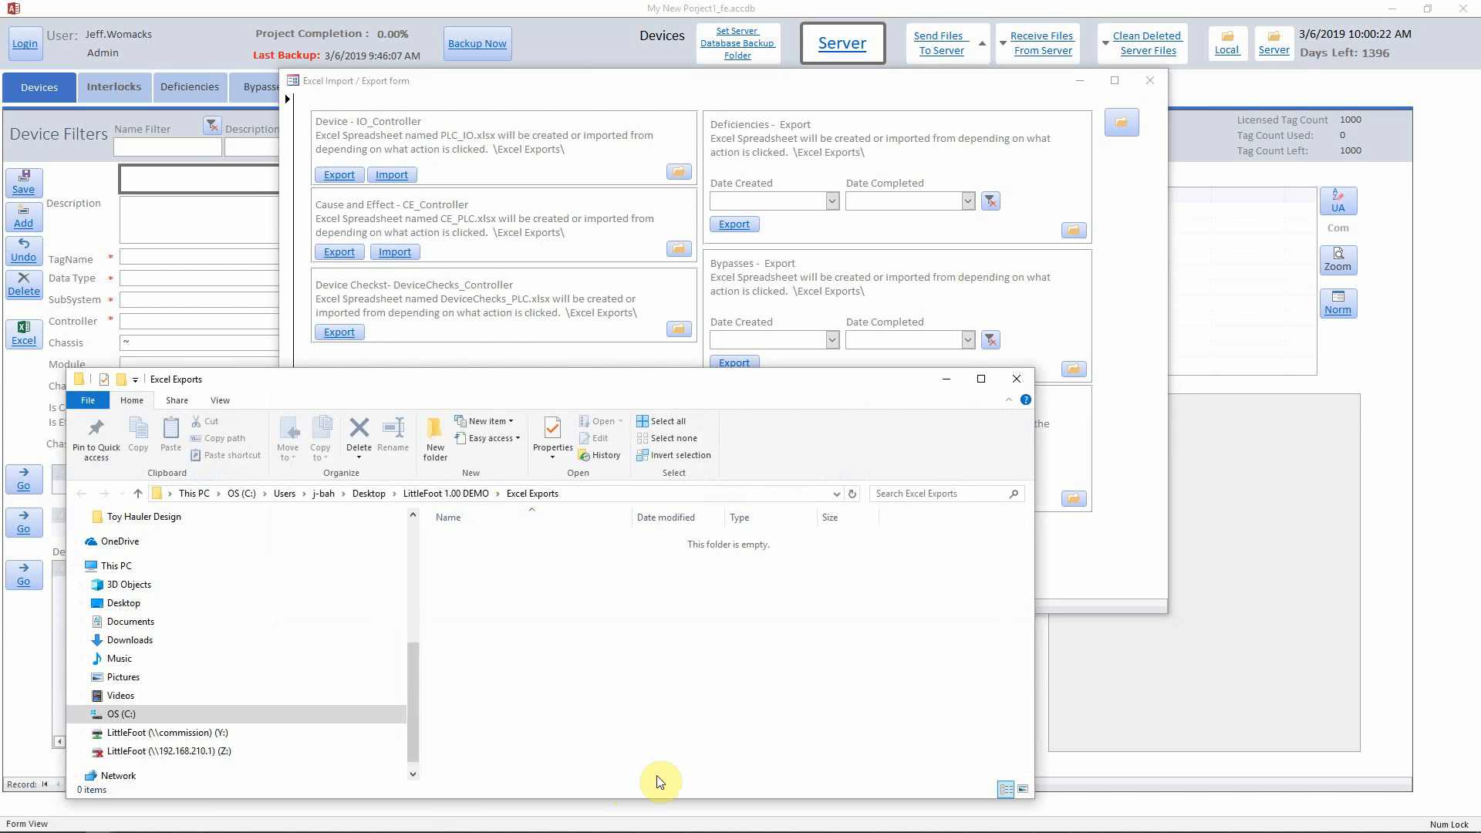
{"action": "left_click_drag", "start_coordinate": [584, 378], "coordinate": [759, 91]}
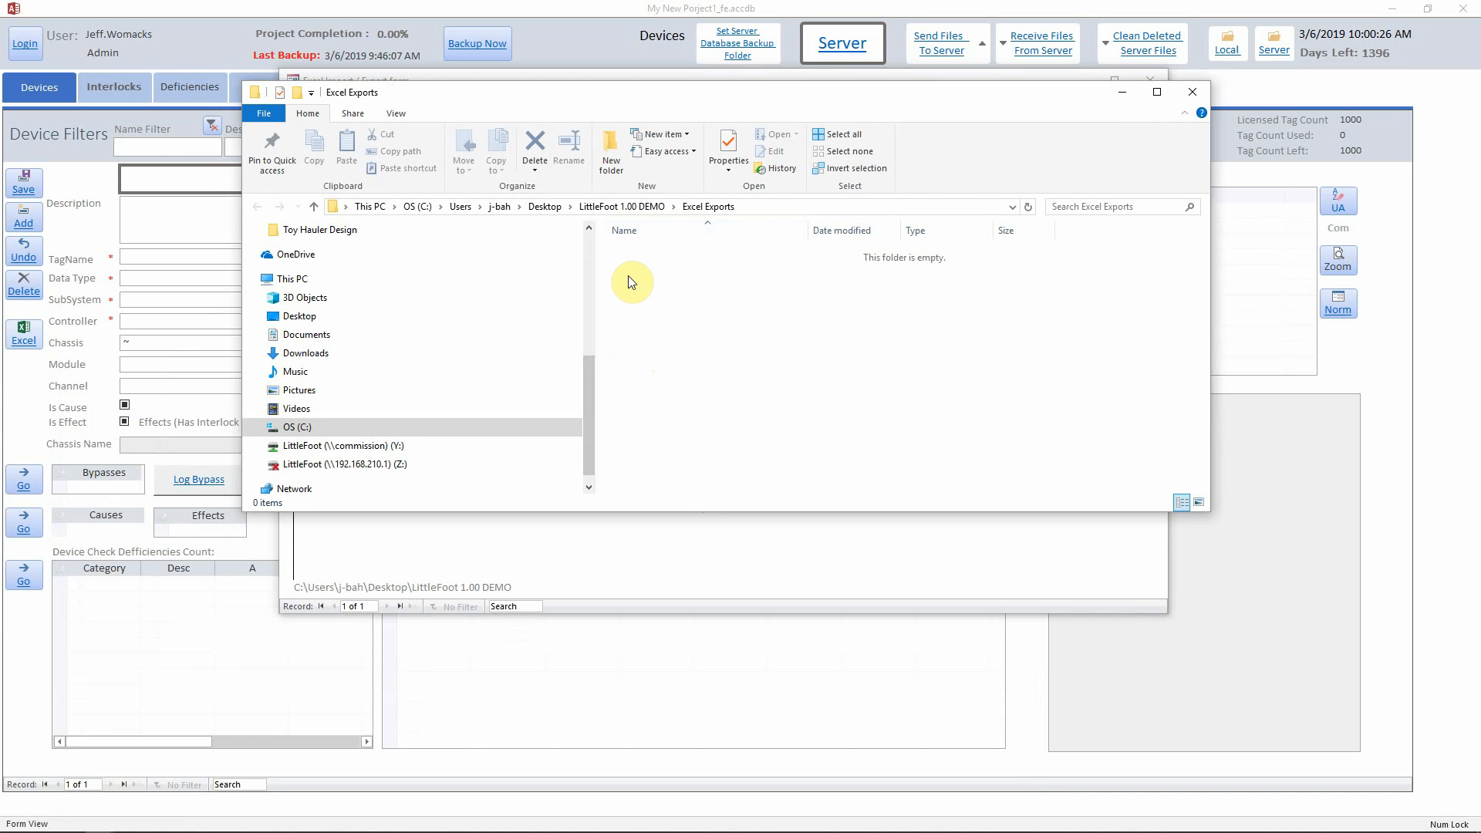
{"action": "left_click", "coordinate": [1199, 92]}
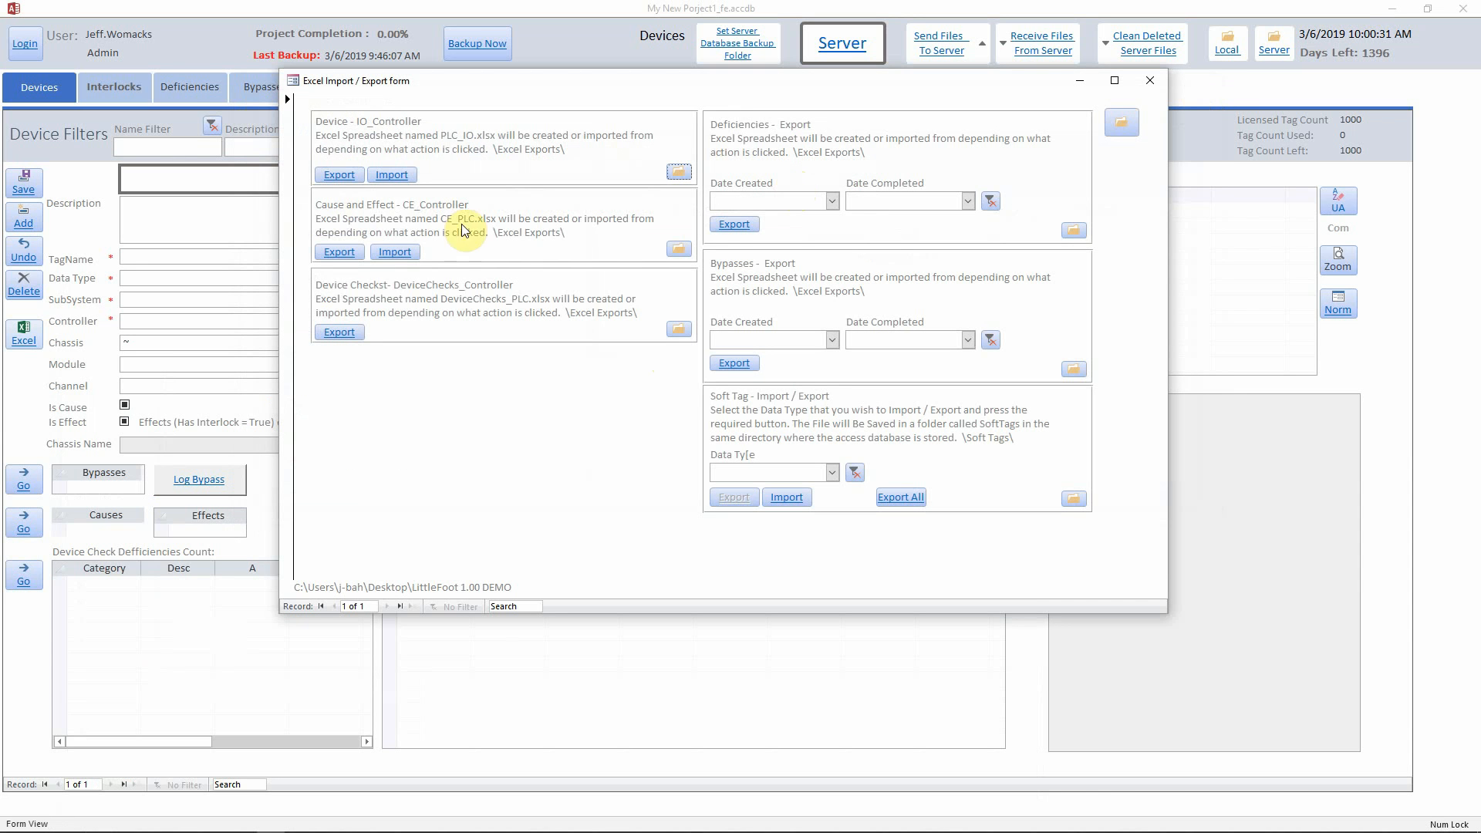
Export the device IO_Controller spreadsheet and open it in Excel from the Excel Exports folder
{"action": "left_click", "coordinate": [338, 177]}
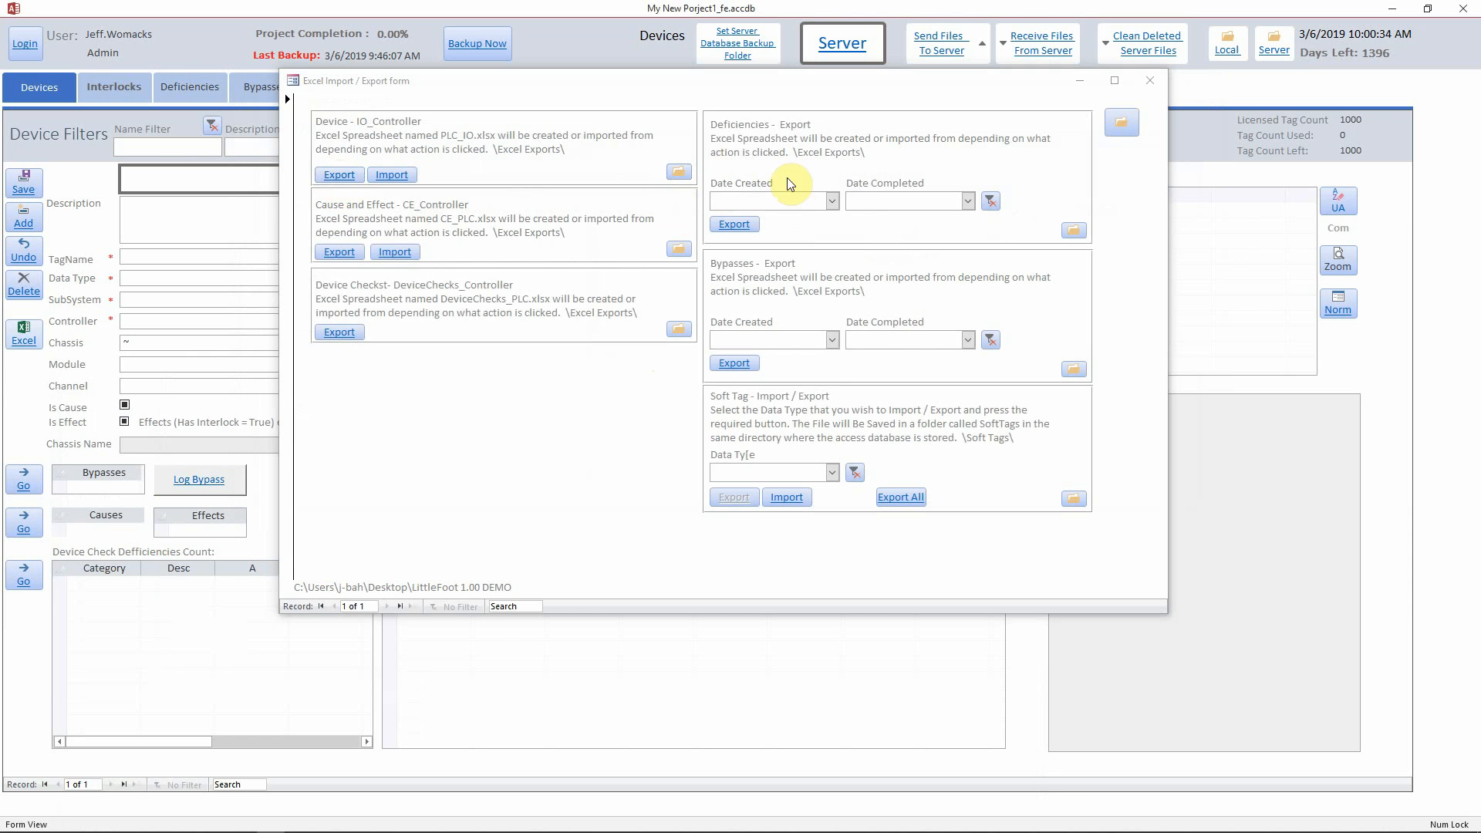
{"action": "left_click", "coordinate": [686, 181]}
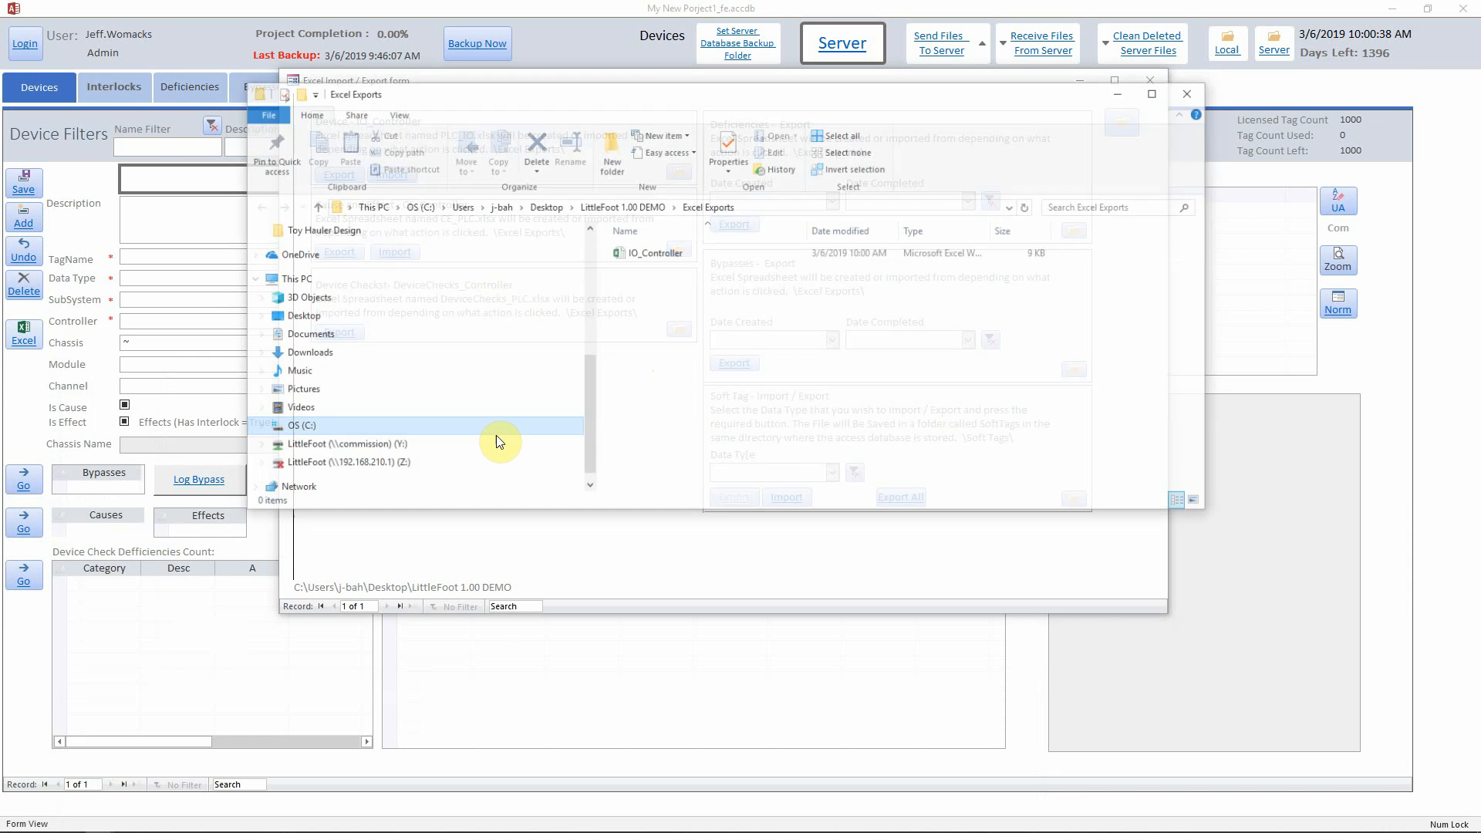
{"action": "left_click", "coordinate": [631, 253]}
{"action": "double_click", "coordinate": [631, 253]}
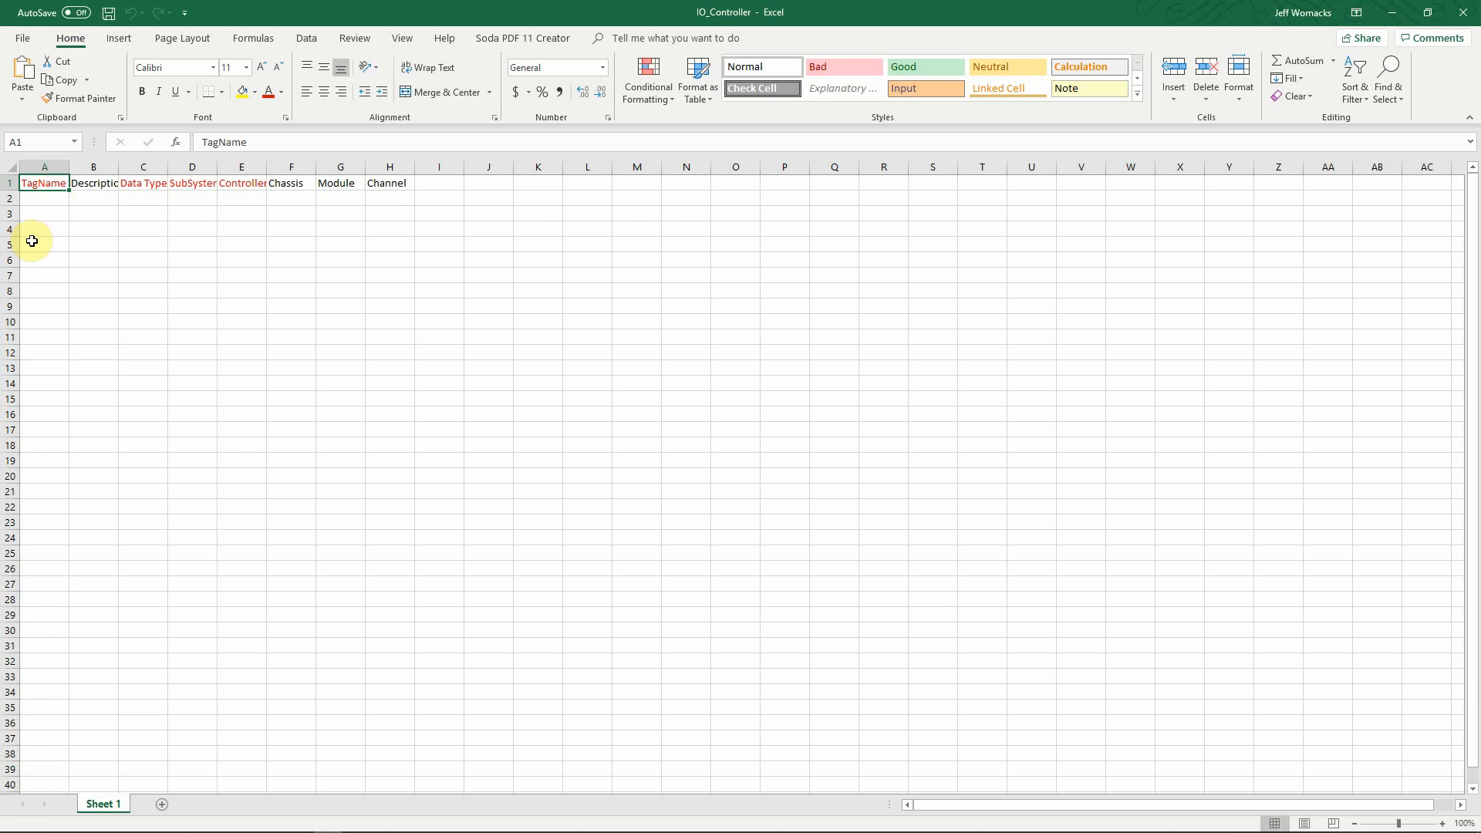
Widen the TagName through Controller columns in IO_Controller, and return to the Devices screen in Access, closing the export folder and form
{"action": "left_click_drag", "start_coordinate": [70, 167], "coordinate": [634, 167]}
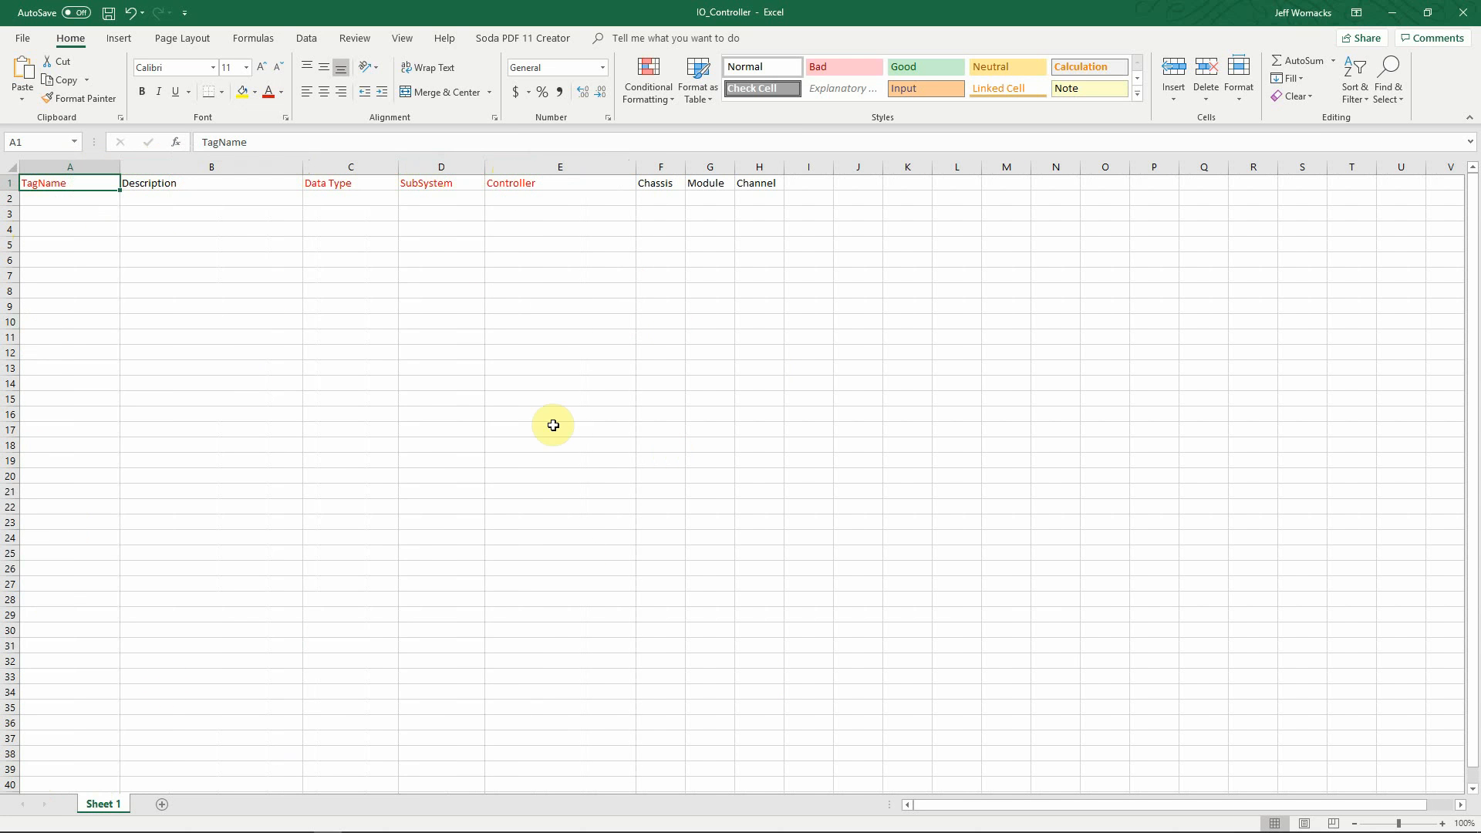
{"action": "left_click", "coordinate": [1392, 12]}
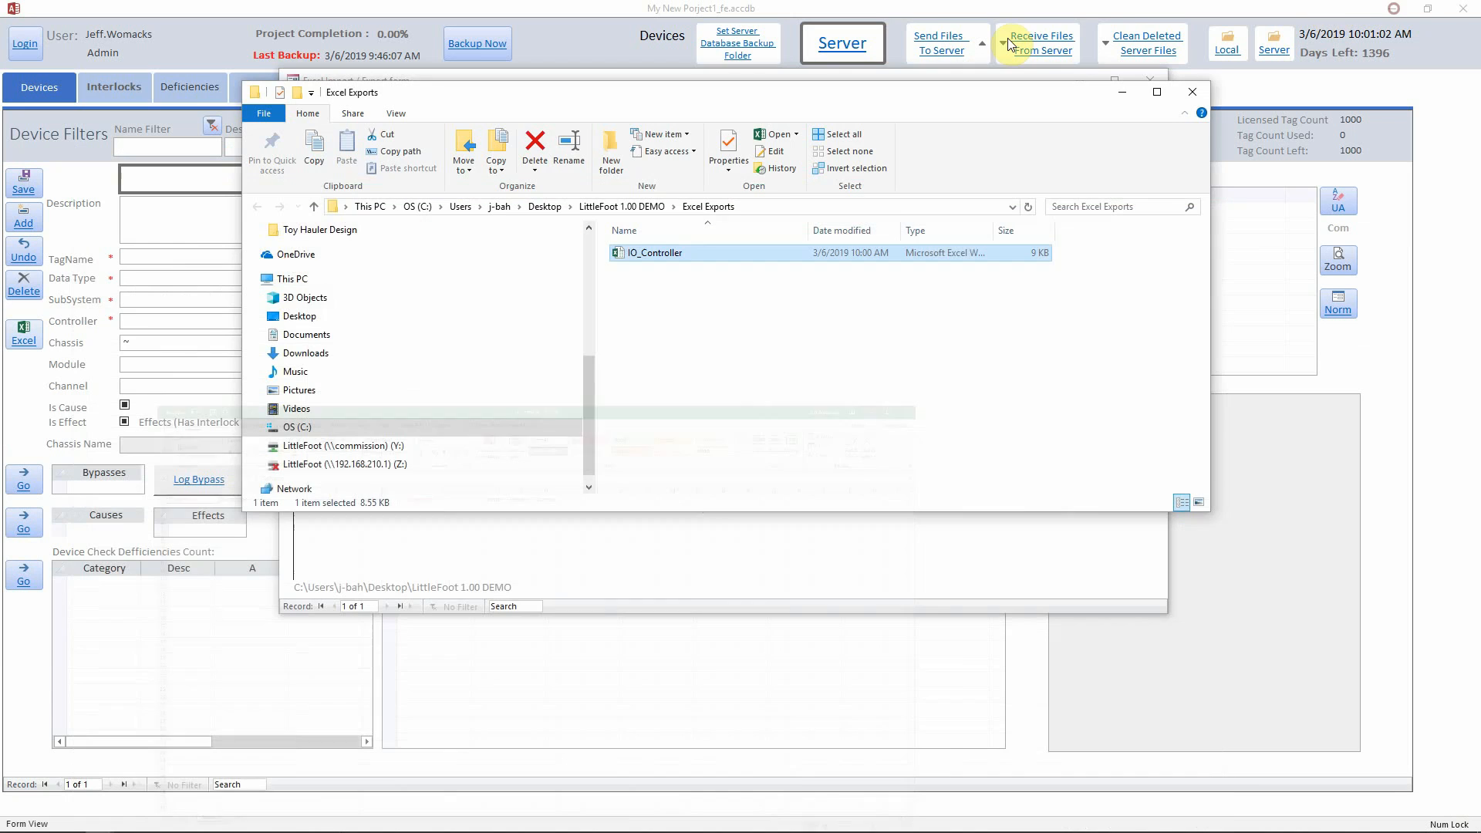
{"action": "left_click", "coordinate": [1193, 92]}
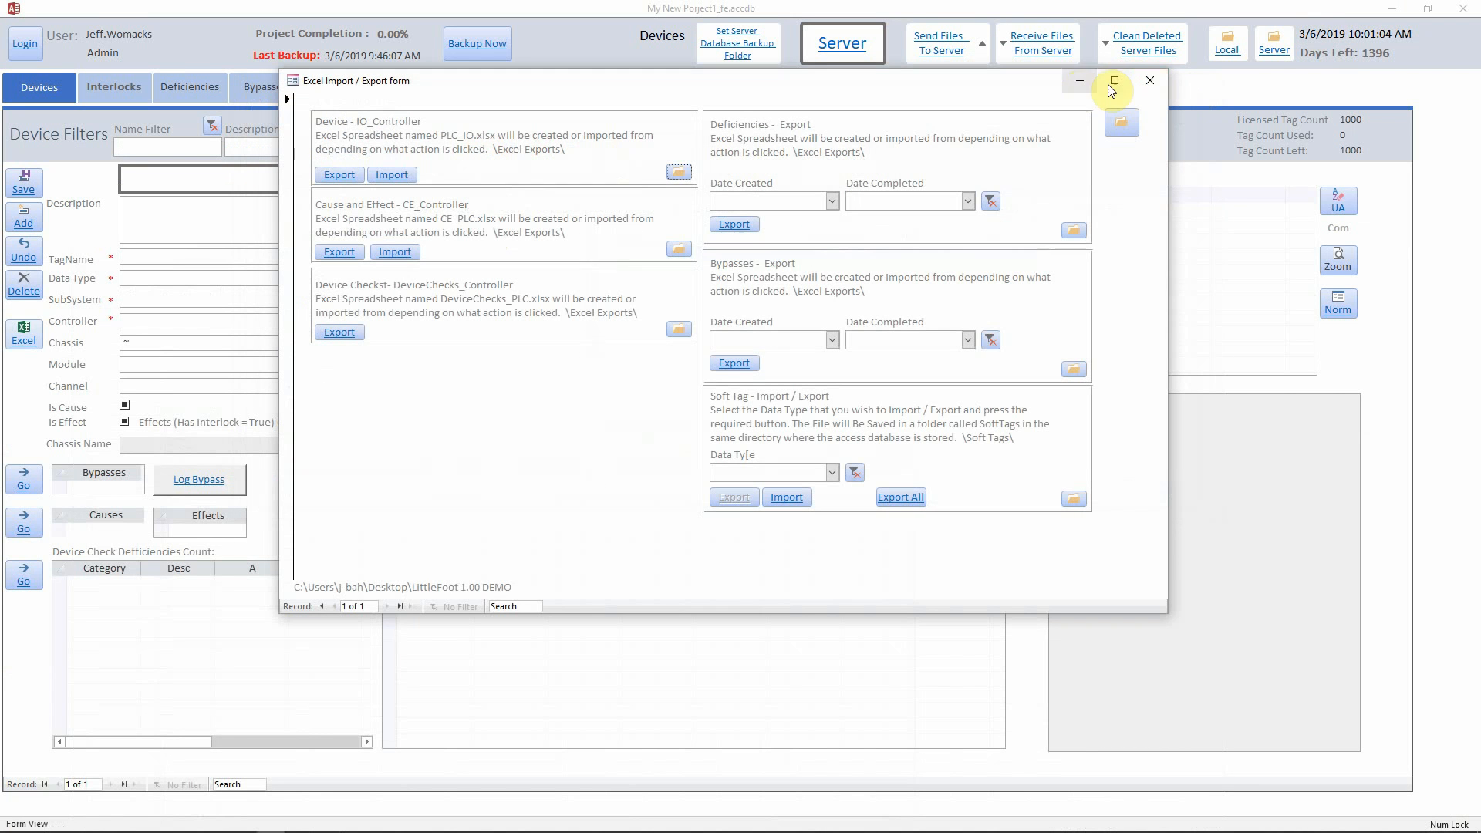
{"action": "left_click", "coordinate": [1150, 82]}
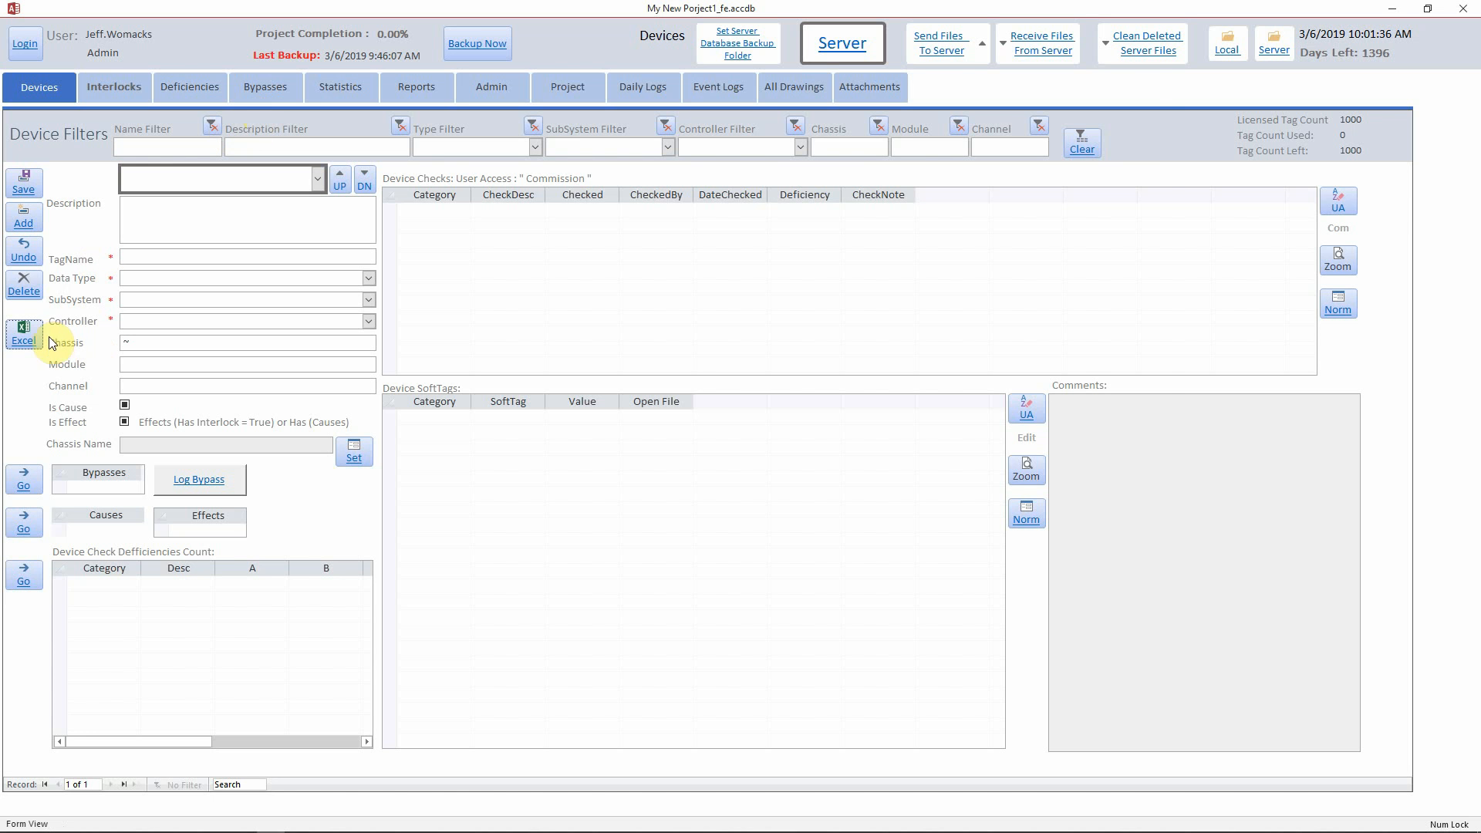
Review the column headers in the exported IO_Controller workbook again, and return to the Devices screen in Access
{"action": "left_click", "coordinate": [25, 340]}
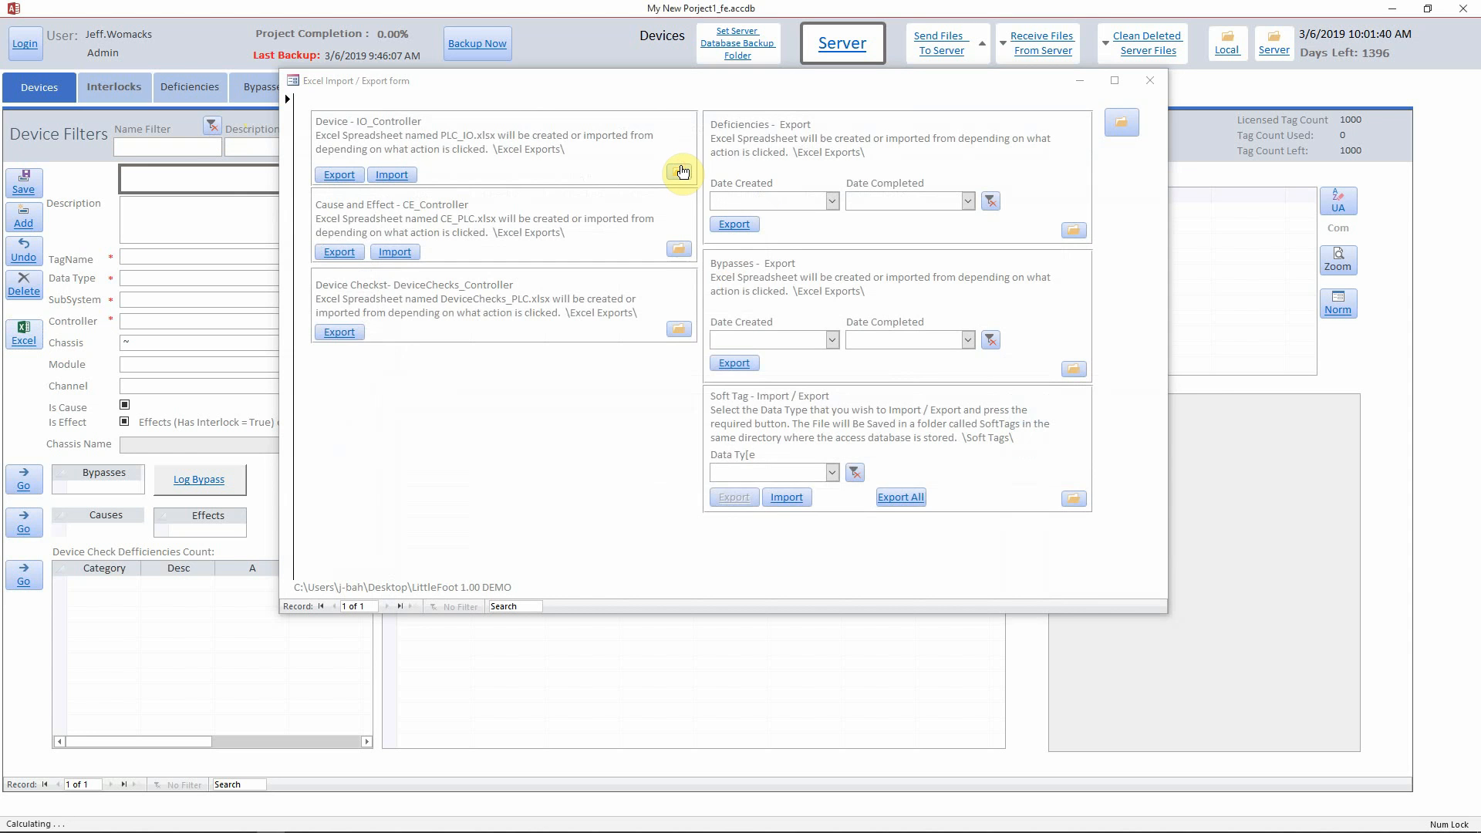
{"action": "left_click", "coordinate": [681, 171]}
{"action": "double_click", "coordinate": [641, 255]}
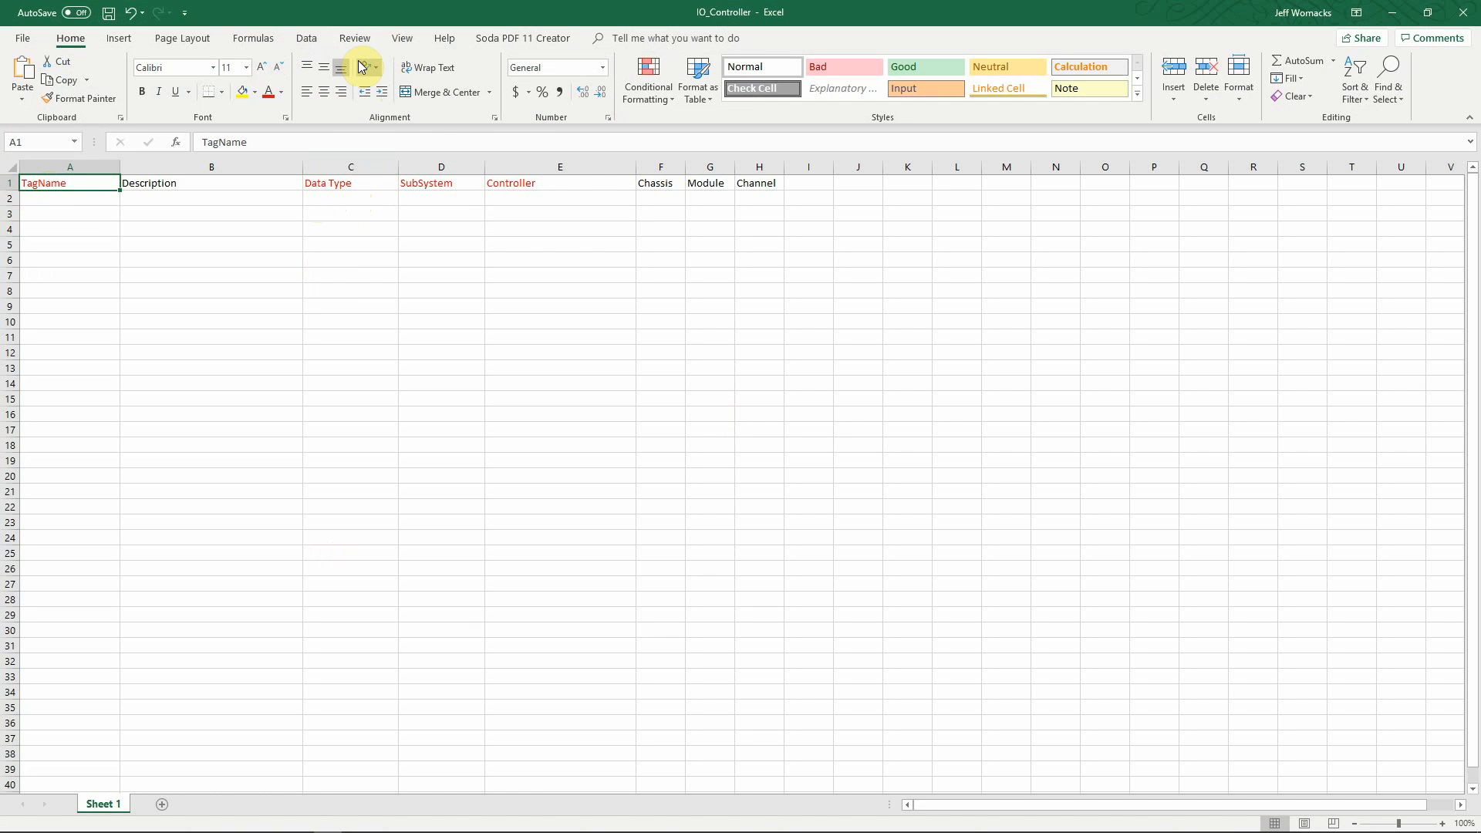
{"action": "left_click", "coordinate": [1398, 11]}
{"action": "left_click", "coordinate": [1174, 85]}
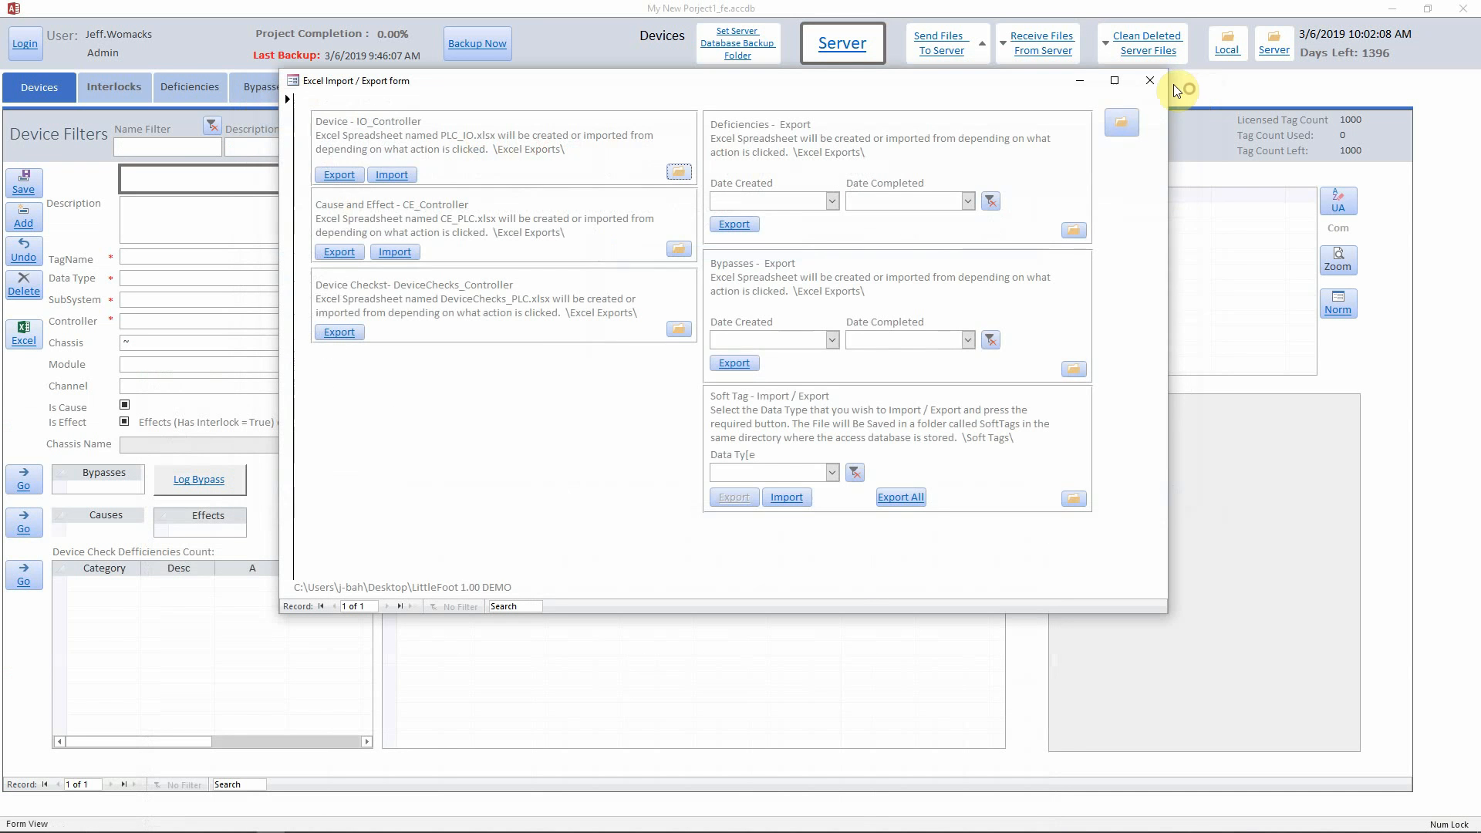
{"action": "left_click", "coordinate": [1152, 81]}
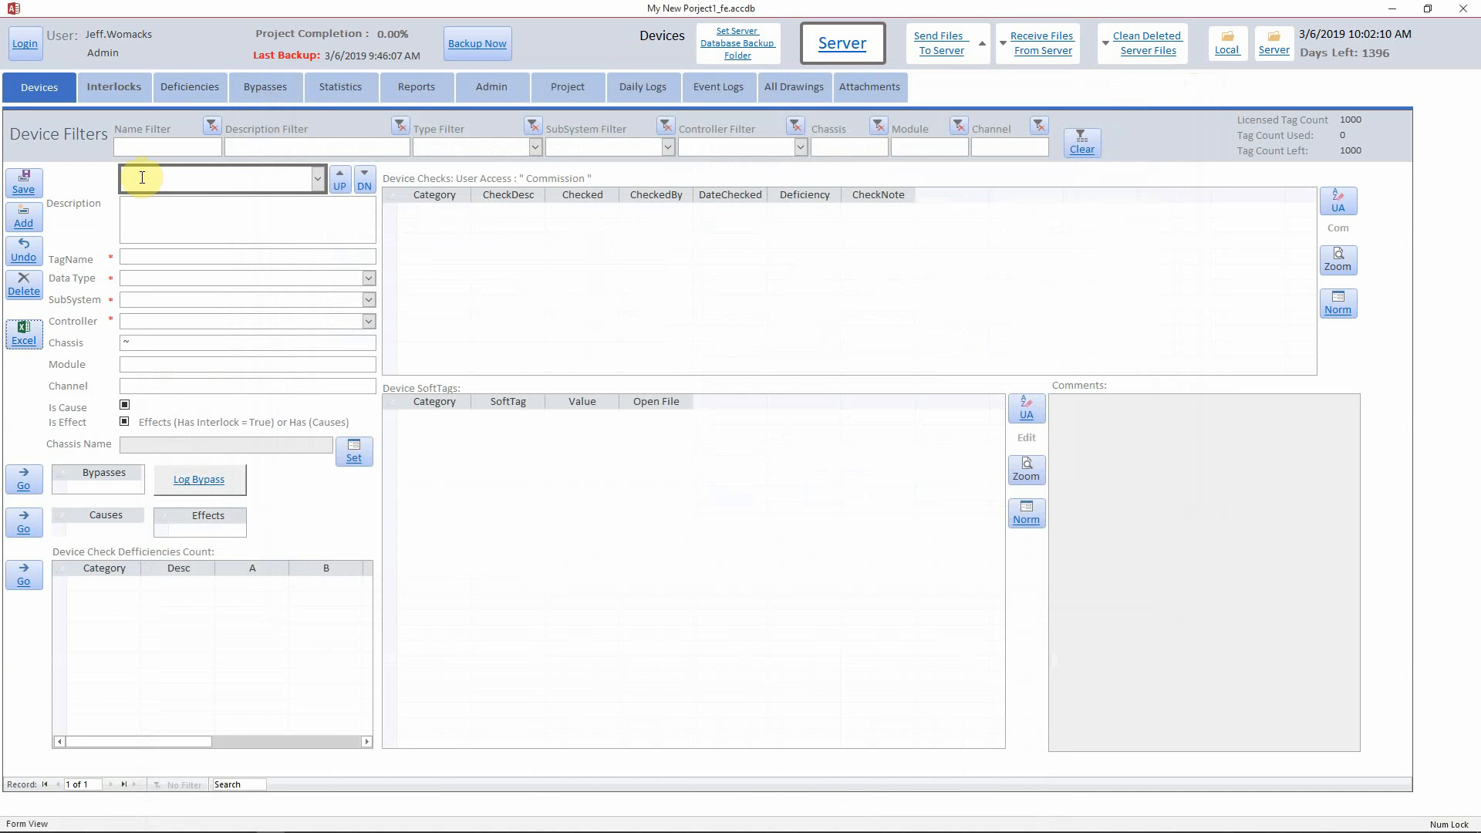
Review the normalized device checks for the AO and AI types, and return to the Devices screen
{"action": "left_click", "coordinate": [21, 90]}
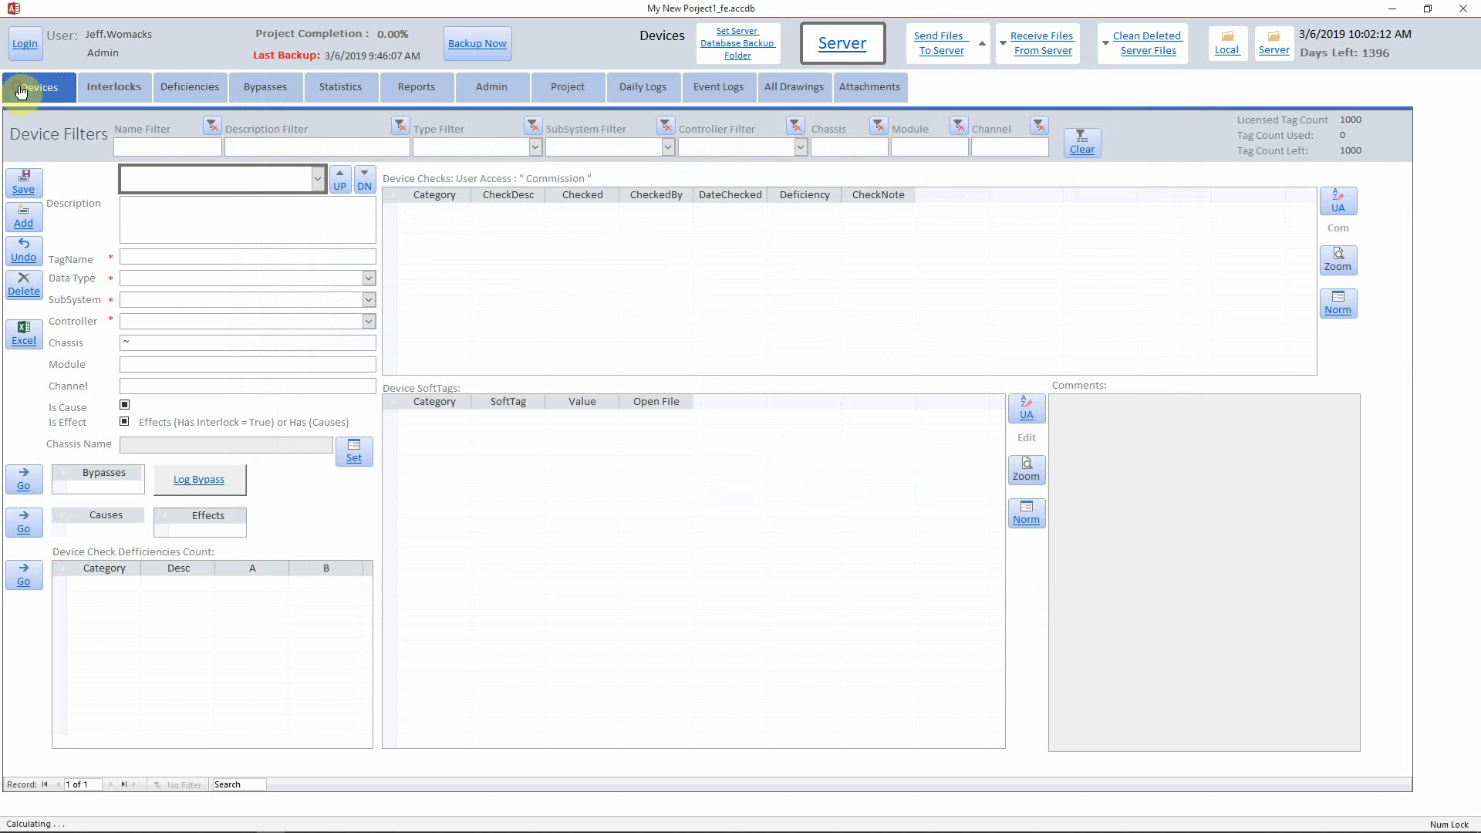
{"action": "left_click", "coordinate": [1347, 310]}
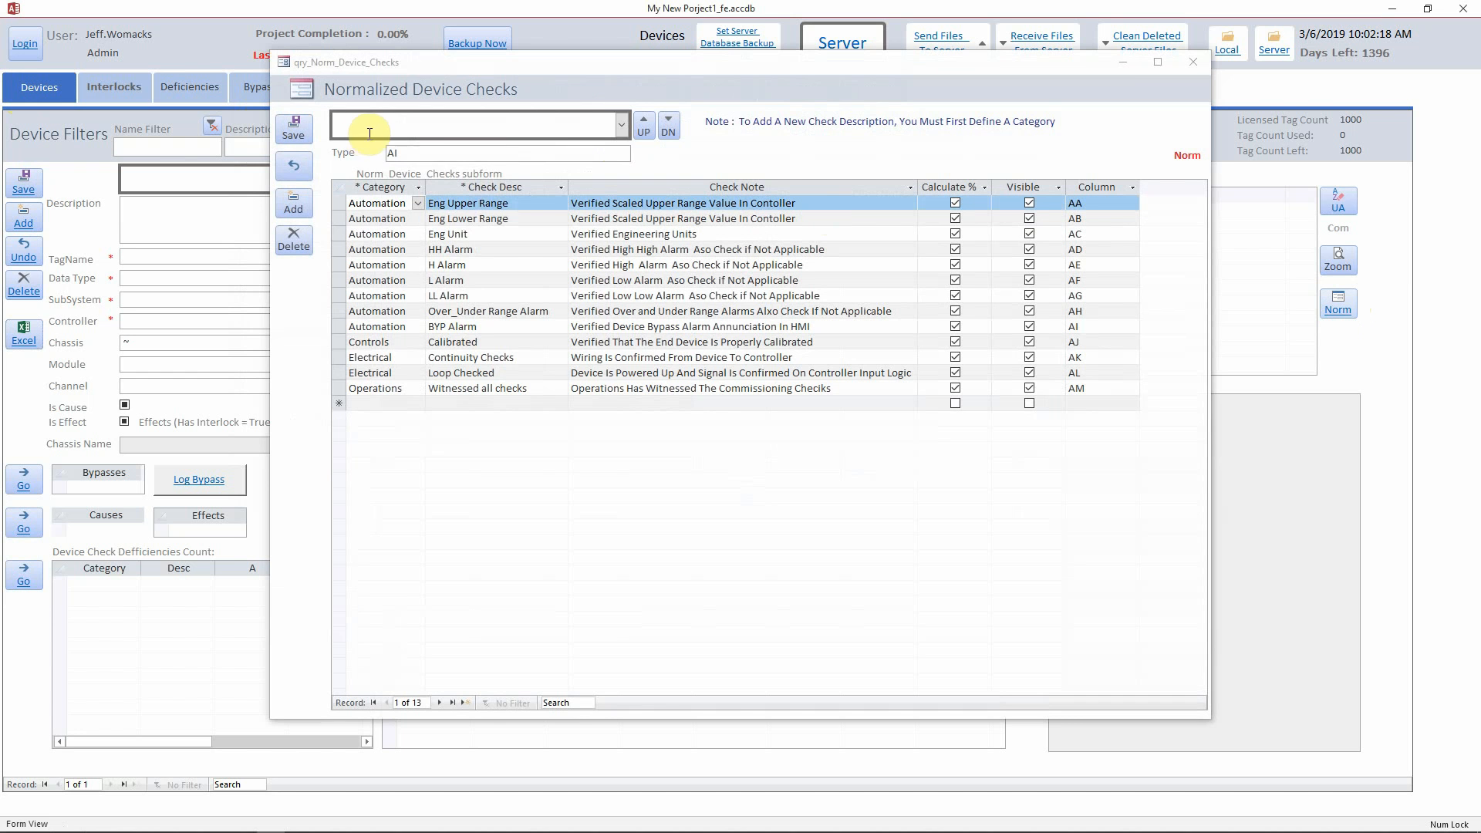
{"action": "left_click", "coordinate": [622, 123]}
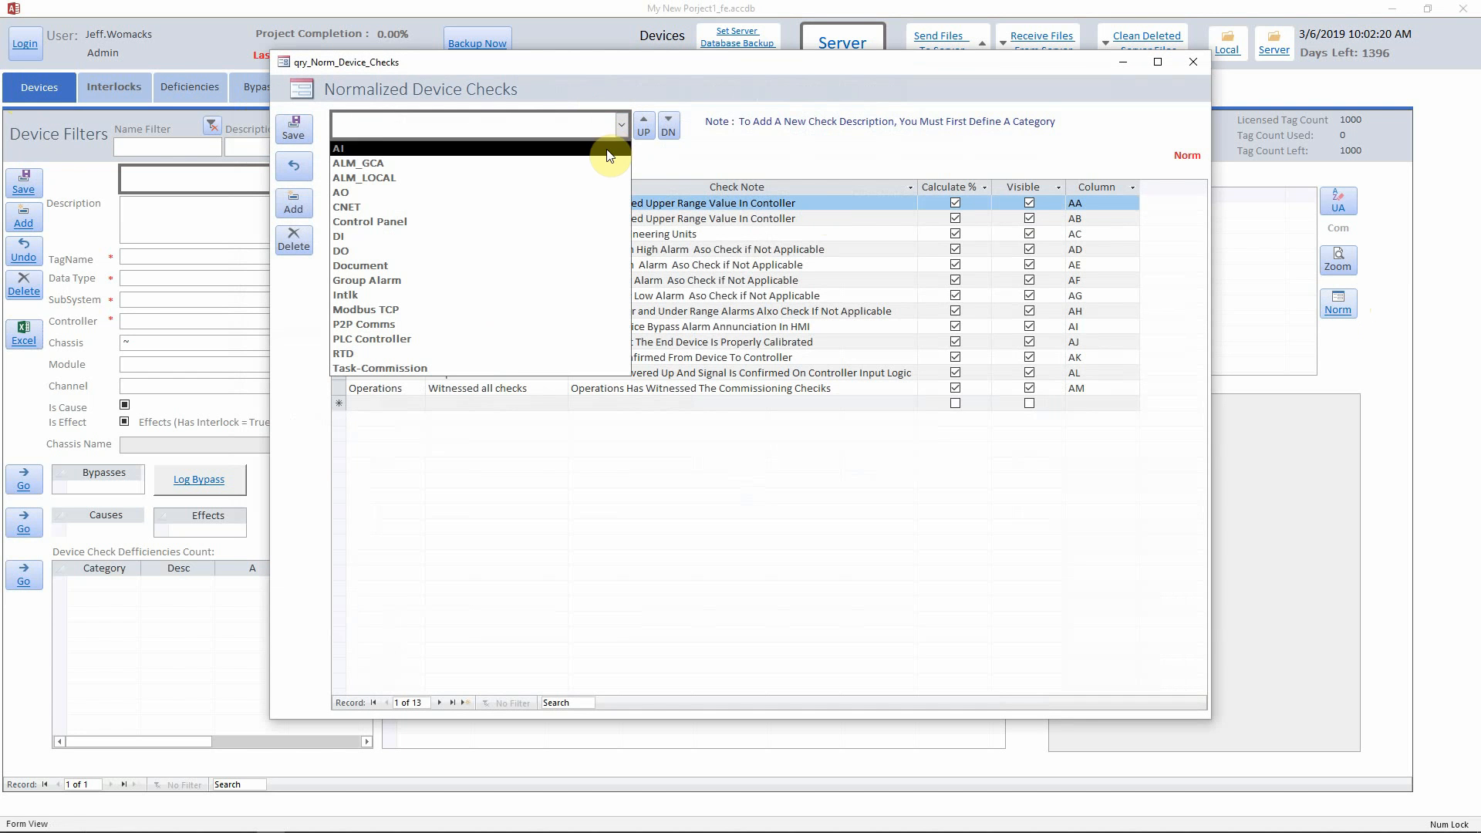
{"action": "left_click", "coordinate": [592, 193]}
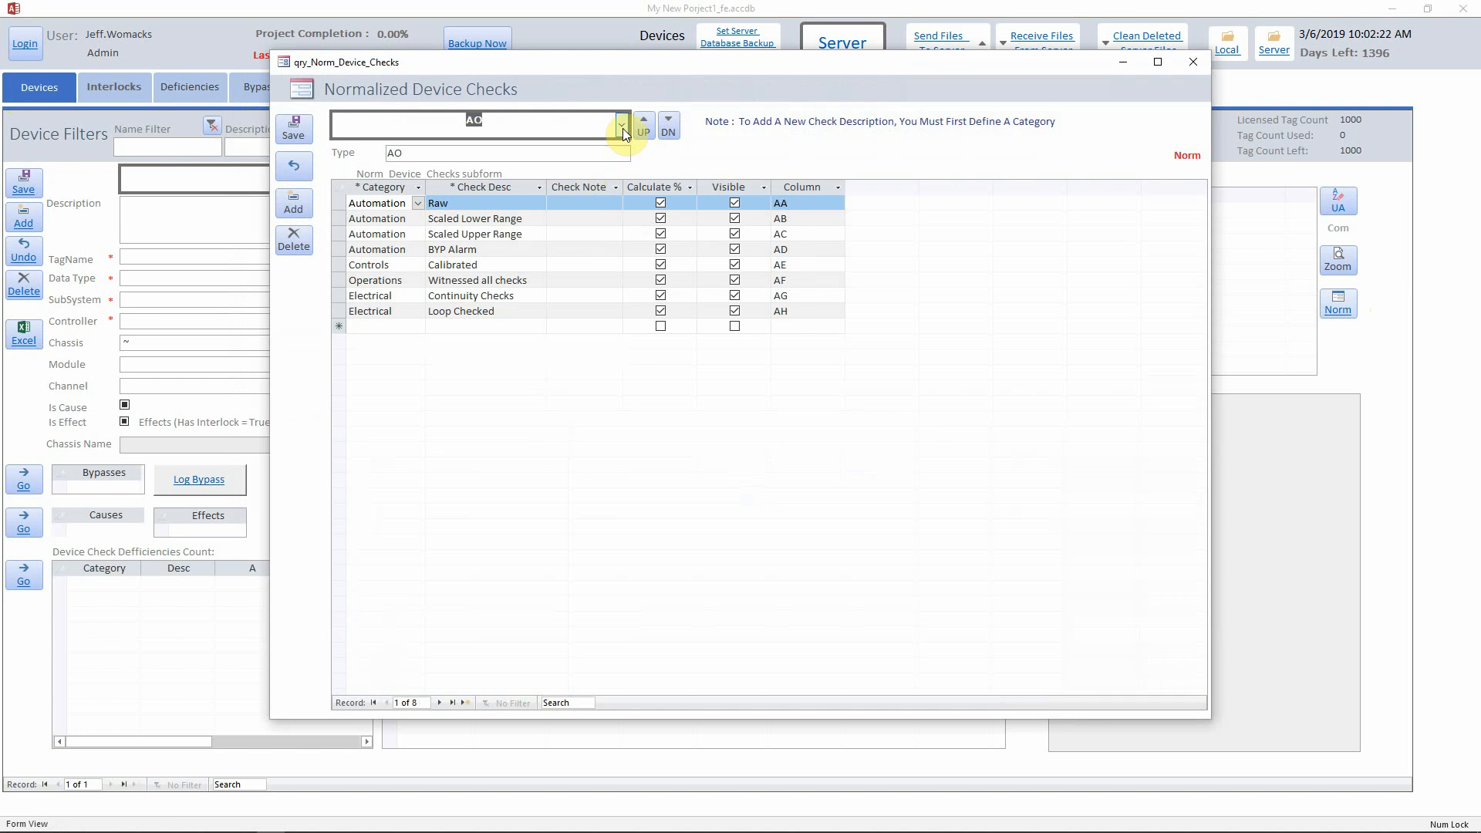
{"action": "left_click", "coordinate": [622, 128]}
{"action": "left_click", "coordinate": [605, 147]}
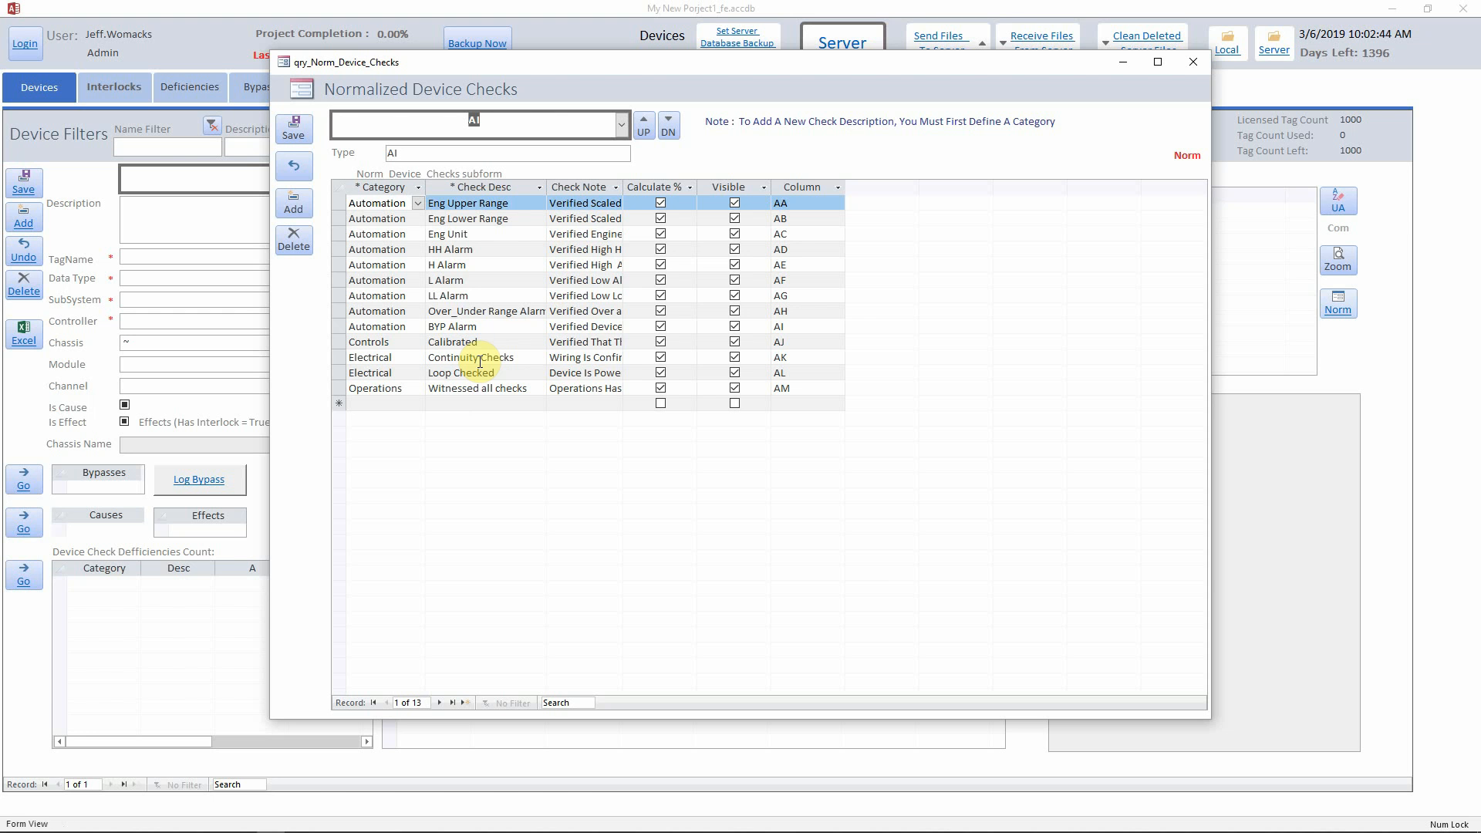
{"action": "left_click", "coordinate": [1194, 63]}
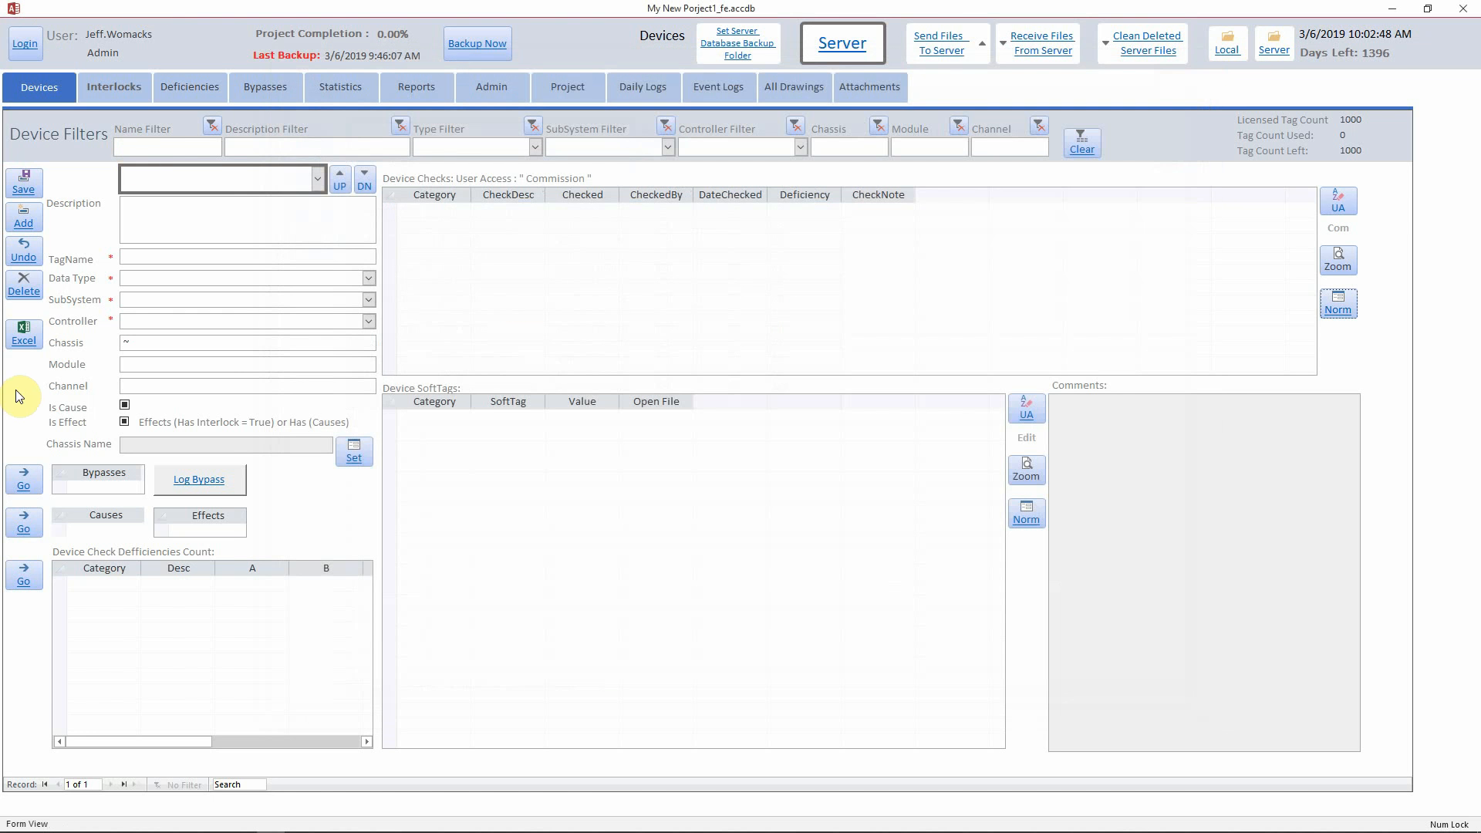
Open the exported IO_Controller workbook from the Excel Exports folder, review its column headers and close it
{"action": "left_click", "coordinate": [24, 335]}
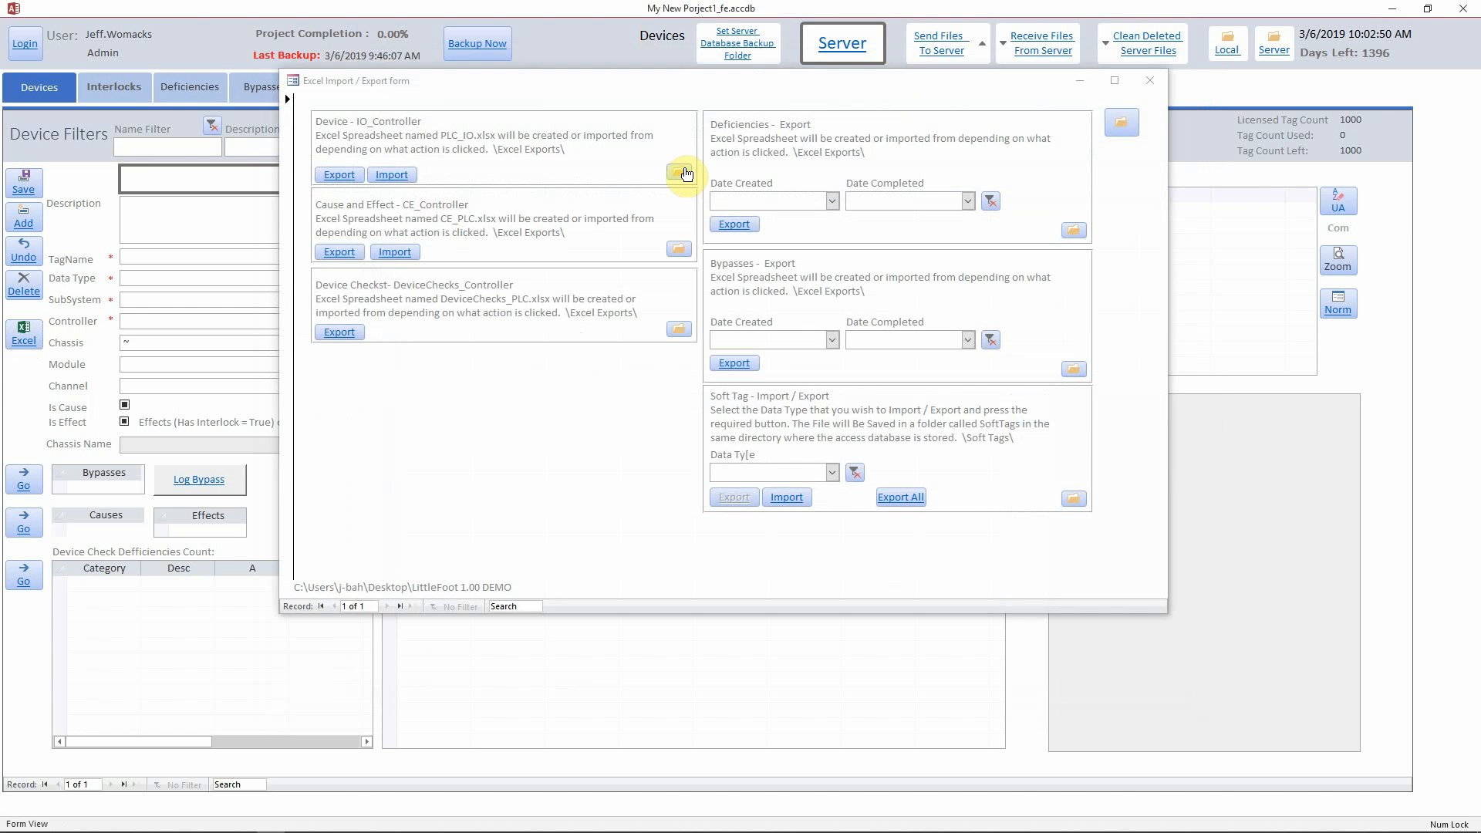
{"action": "left_click", "coordinate": [686, 174]}
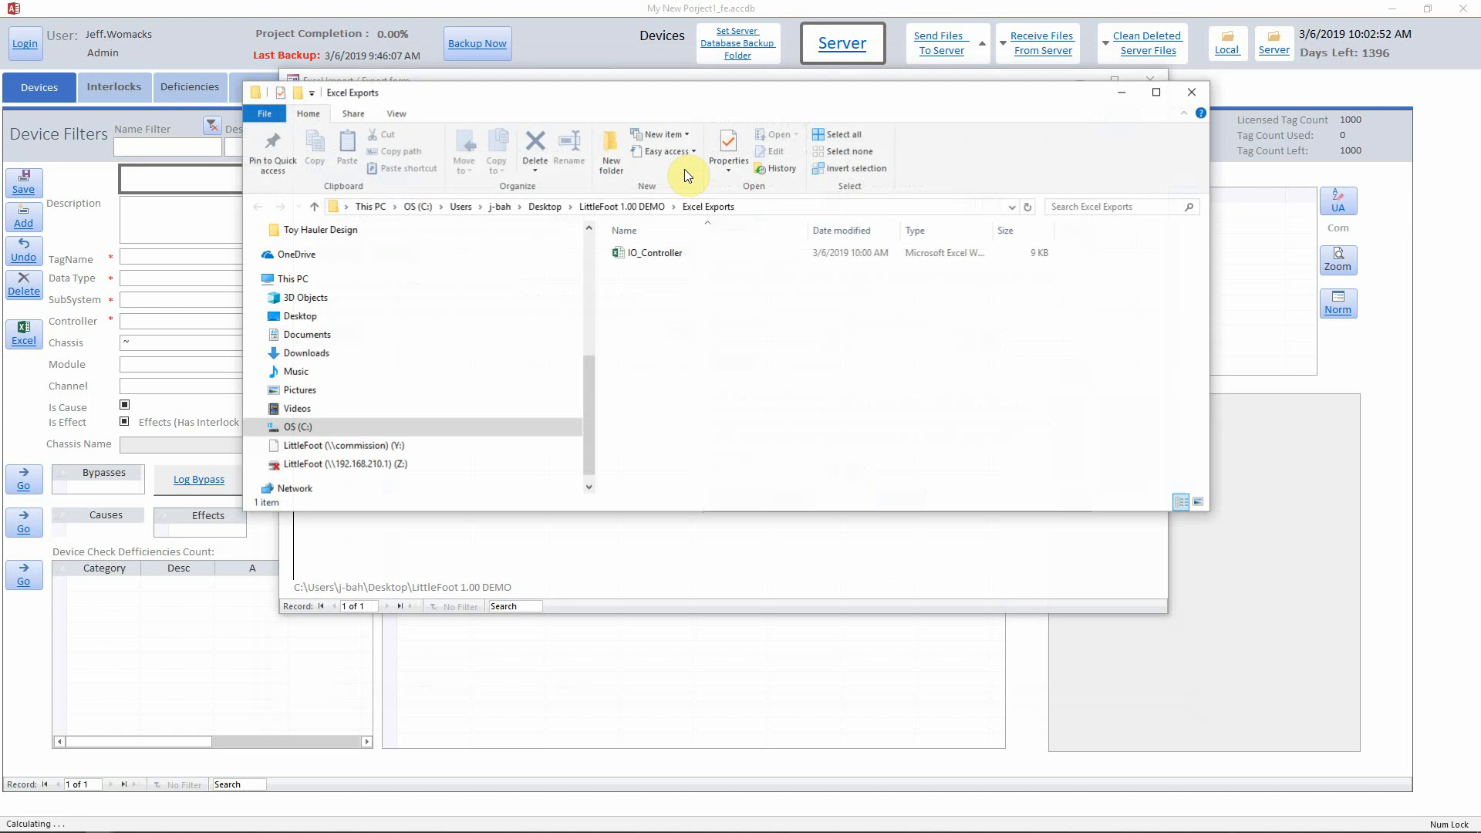
{"action": "left_click", "coordinate": [643, 254]}
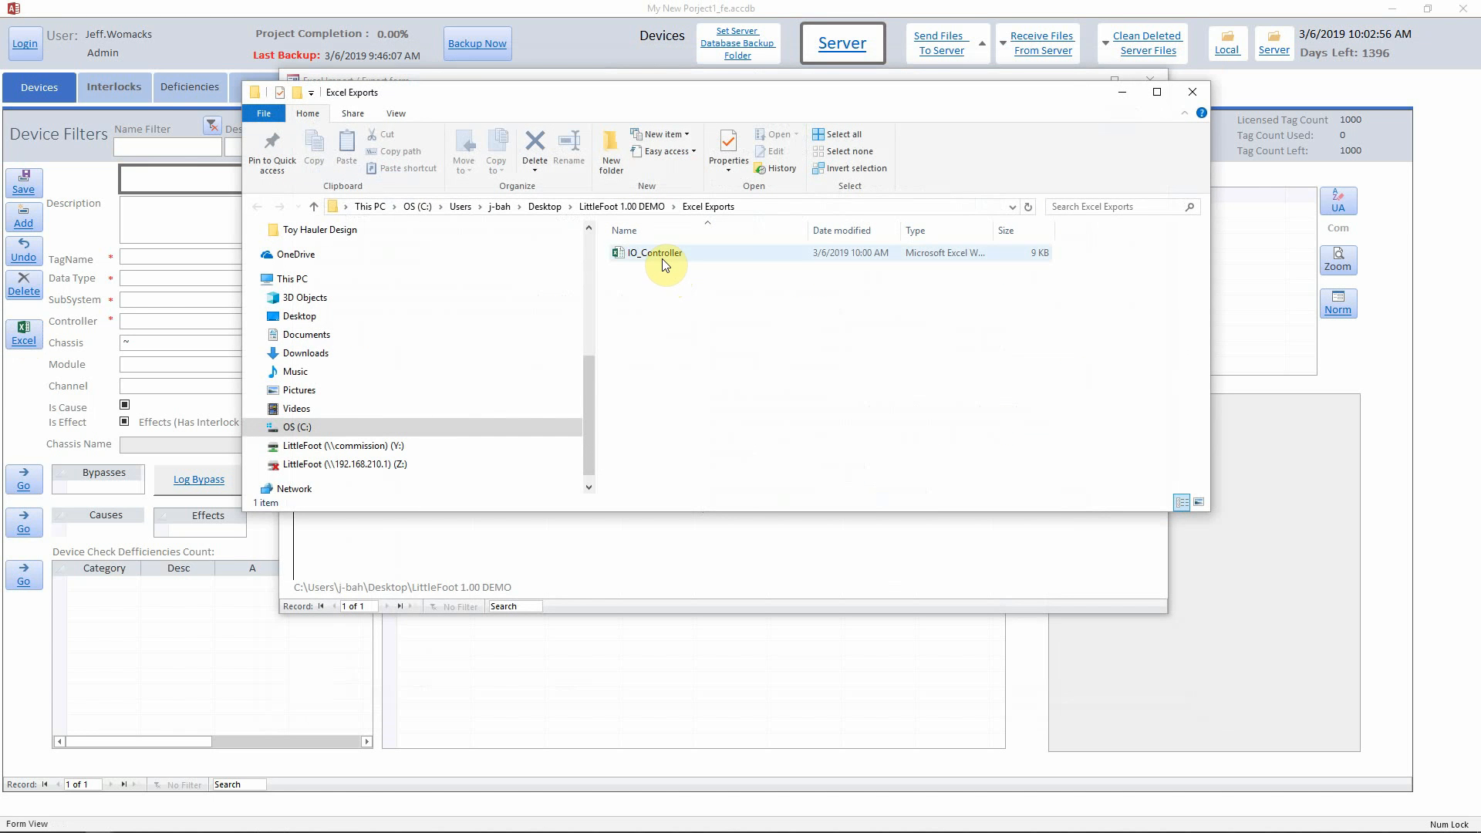
{"action": "double_click", "coordinate": [650, 253]}
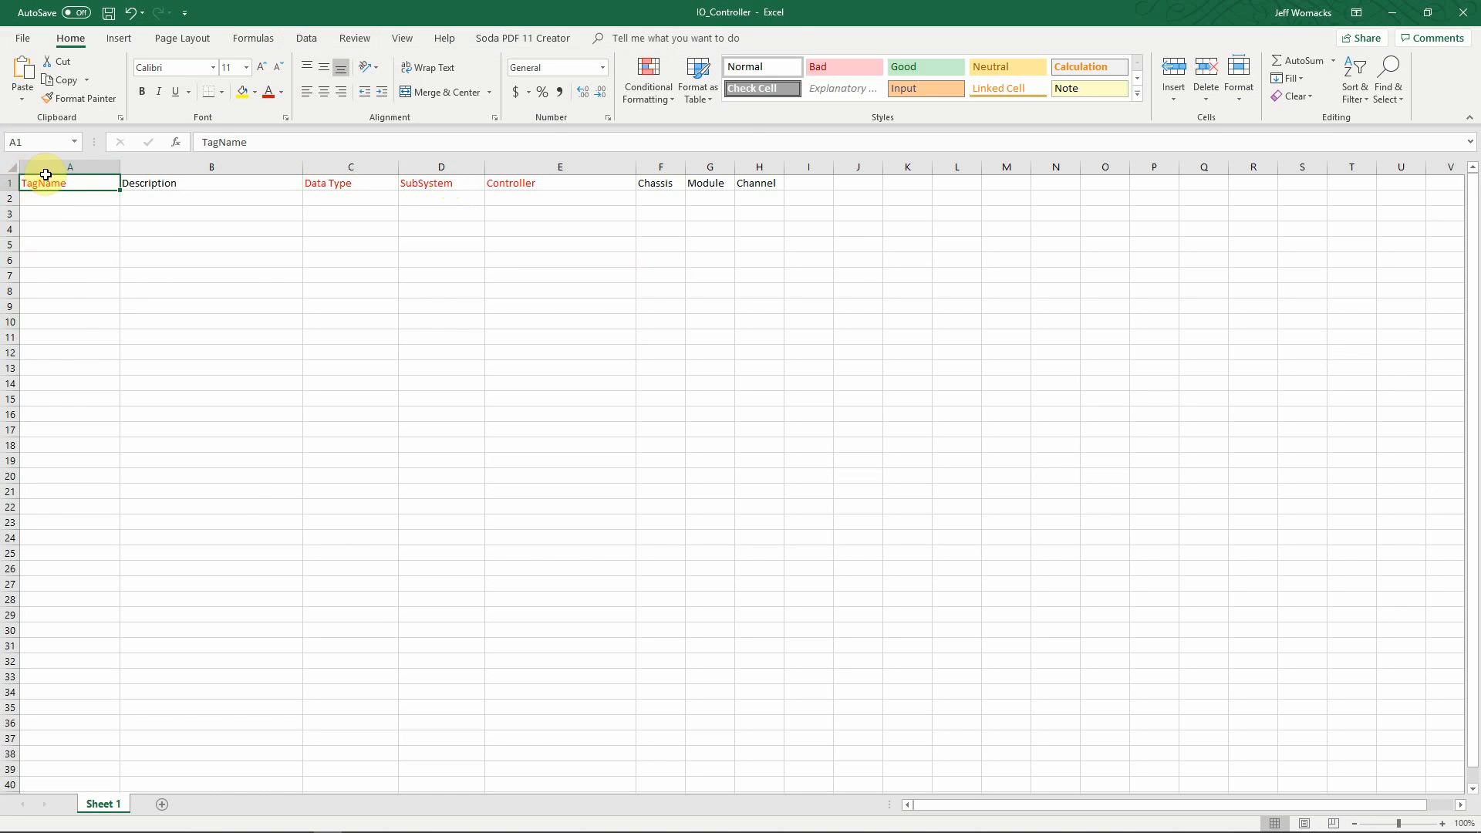
{"action": "left_click_drag", "start_coordinate": [330, 13], "coordinate": [838, 185]}
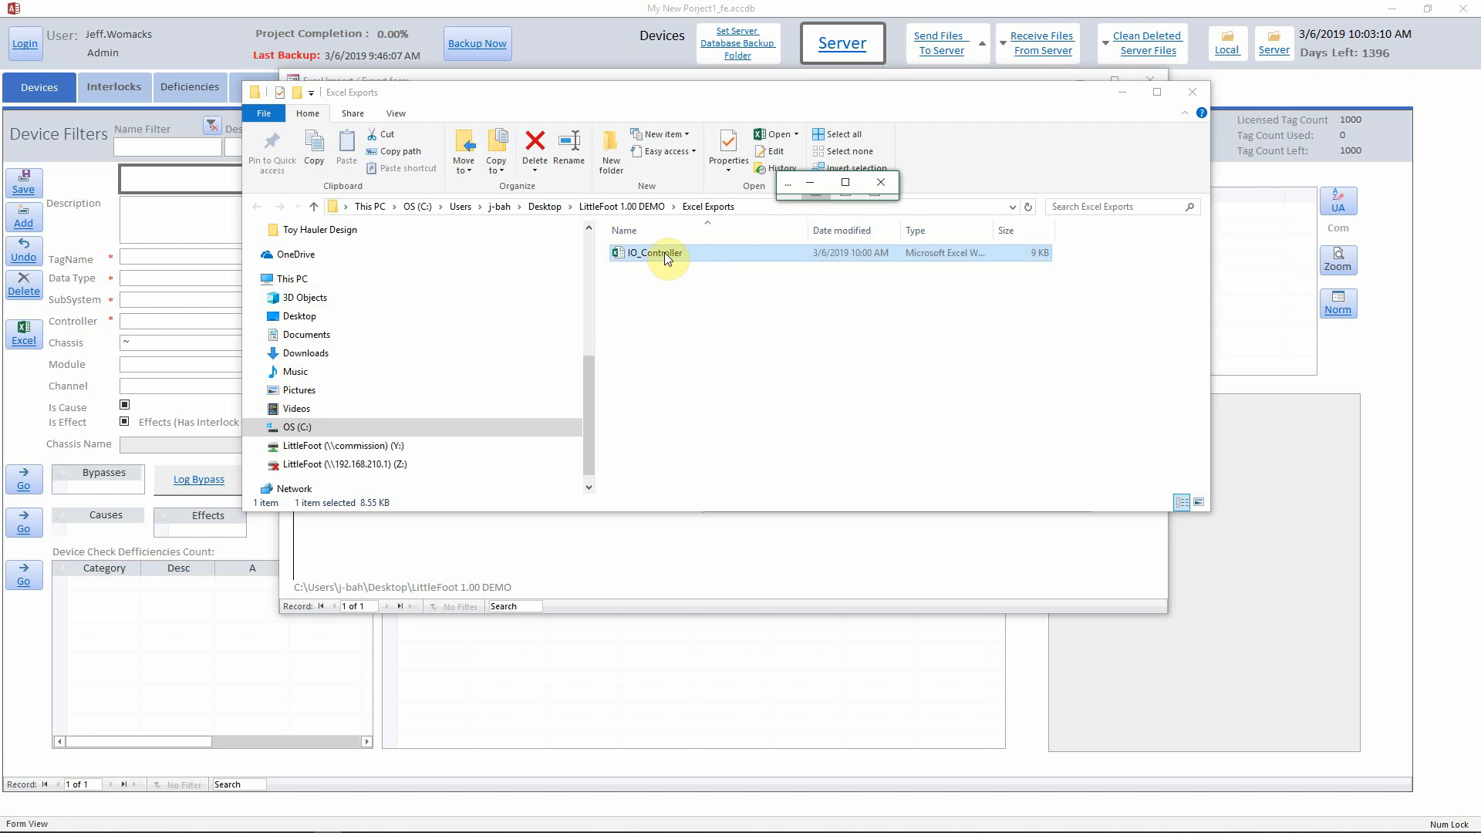
{"action": "left_click", "coordinate": [846, 183]}
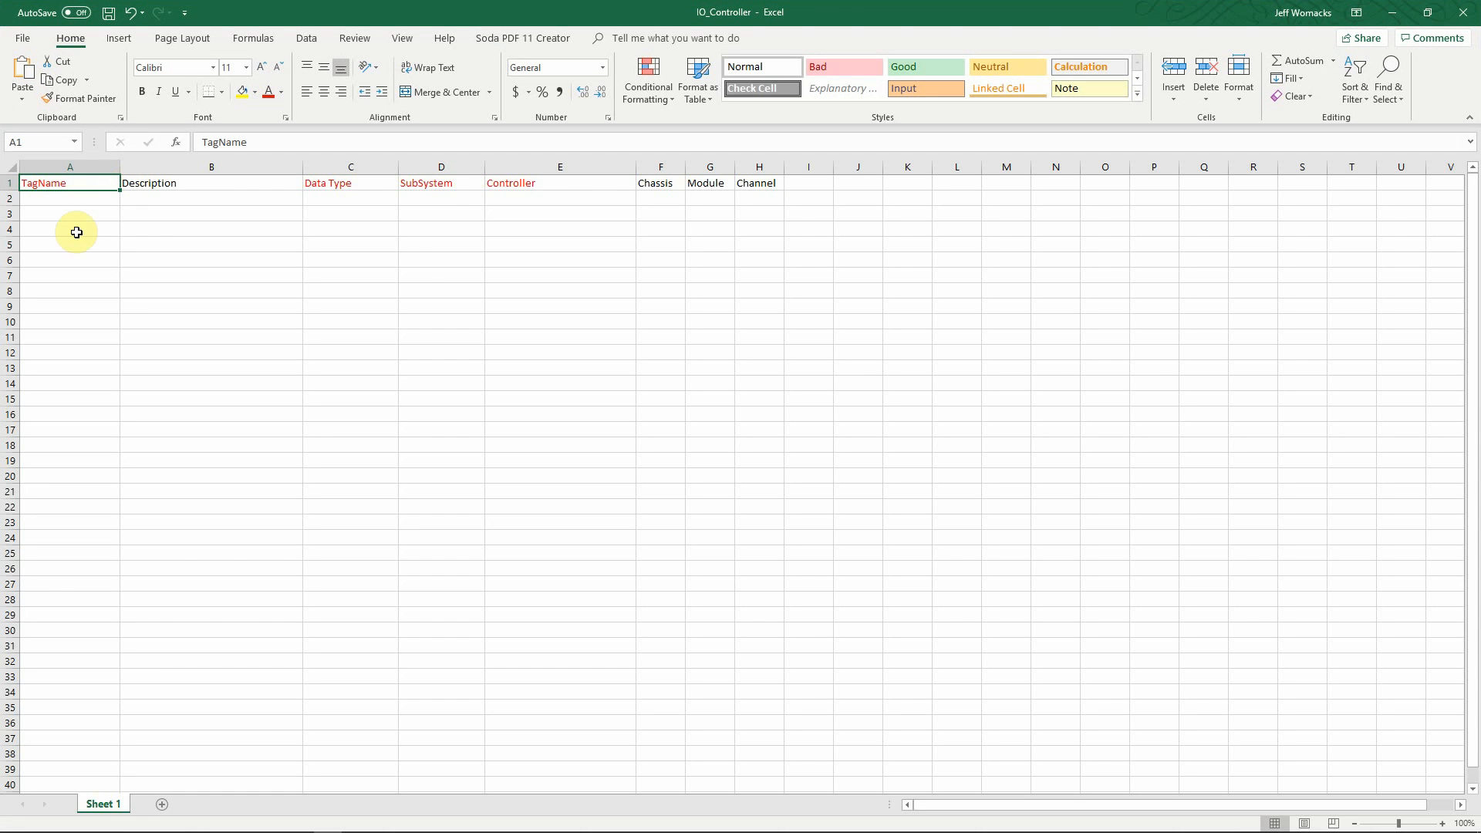
{"action": "left_click", "coordinate": [432, 199]}
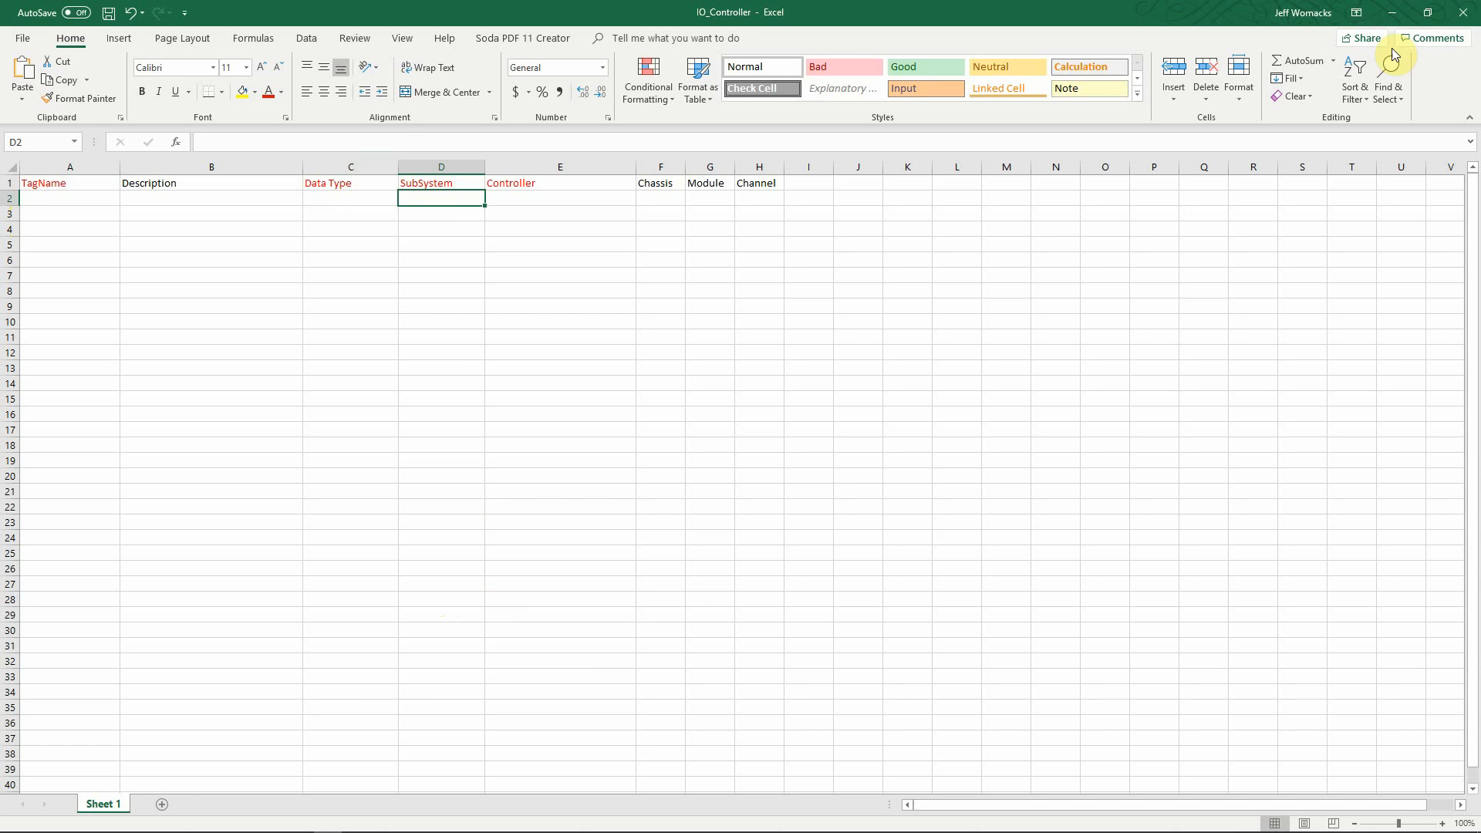
{"action": "left_click", "coordinate": [1464, 14]}
{"action": "left_click", "coordinate": [737, 442]}
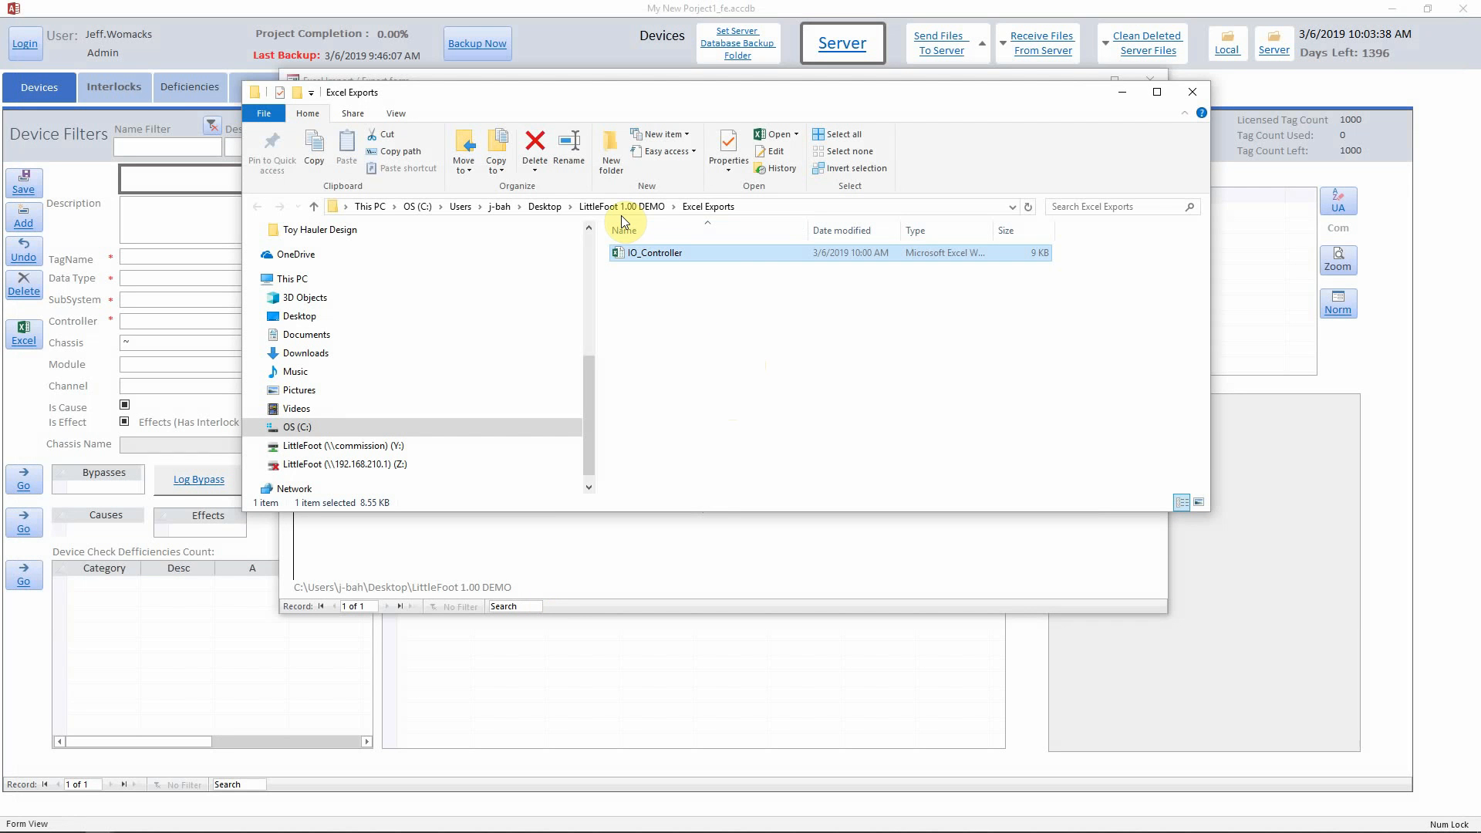
{"action": "left_click", "coordinate": [561, 216]}
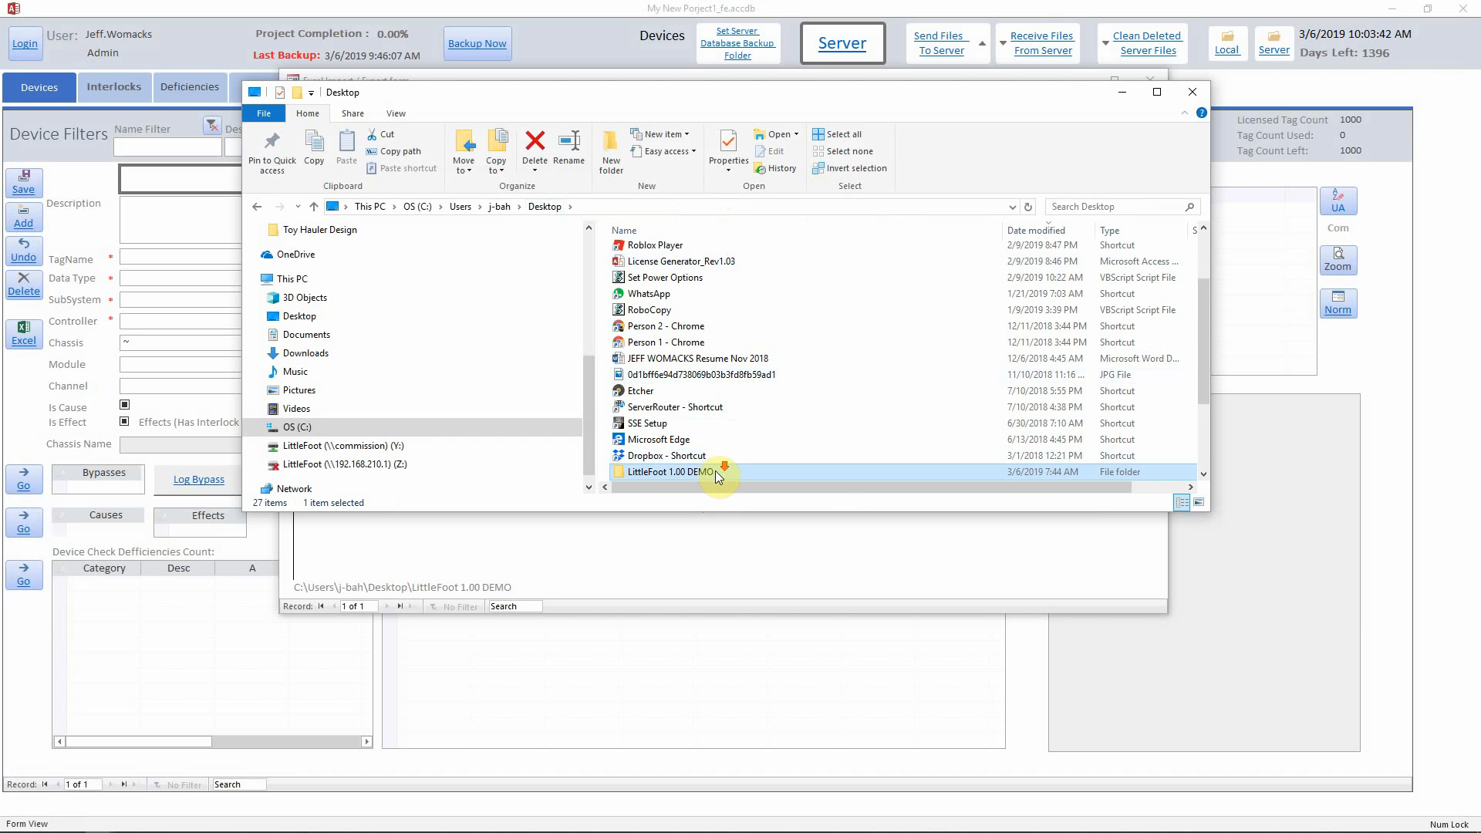
{"action": "scroll", "coordinate": [716, 471], "scroll_direction": "down", "scroll_amount": 2}
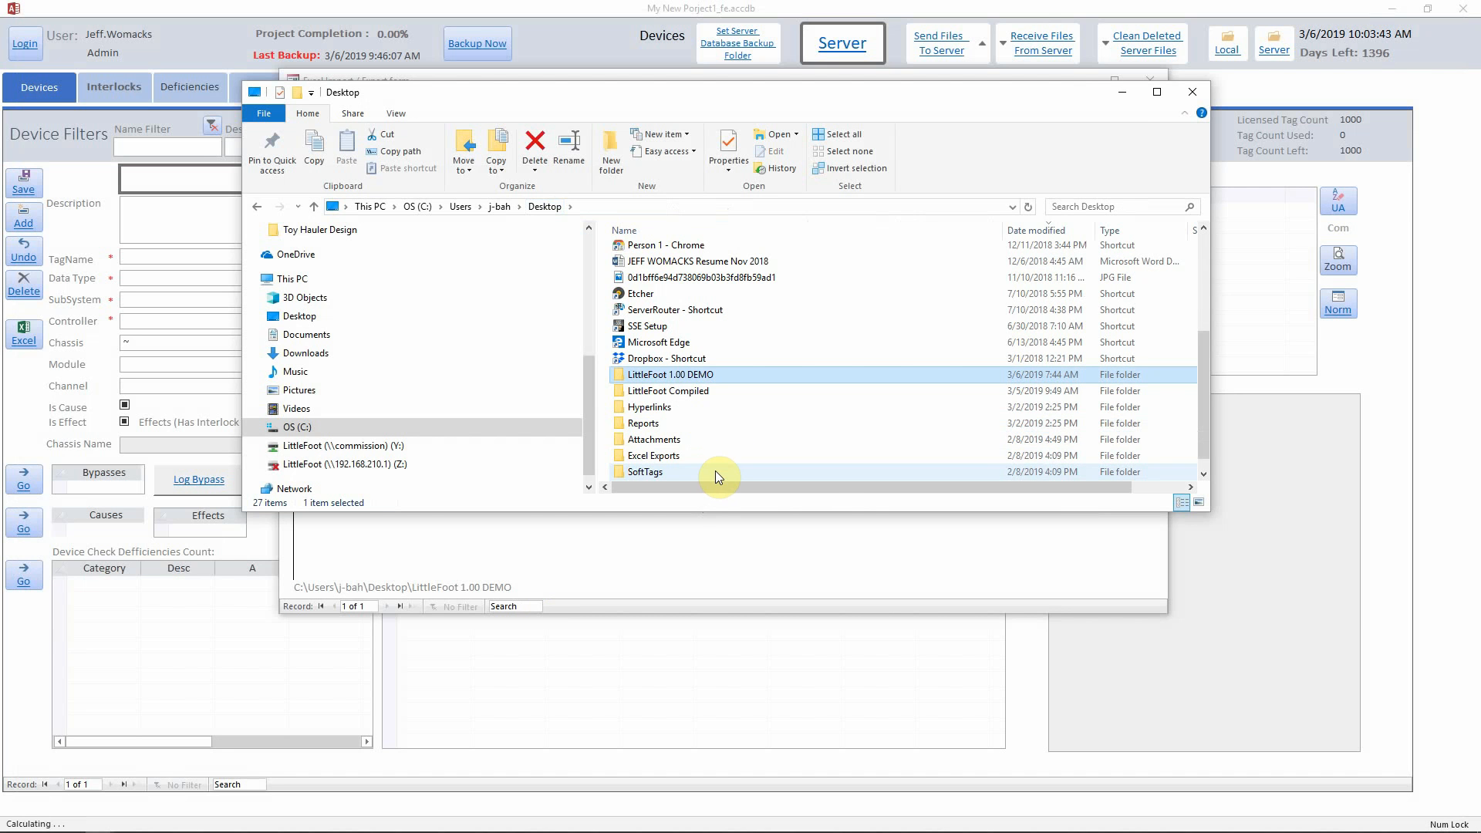
{"action": "left_click", "coordinate": [1194, 93]}
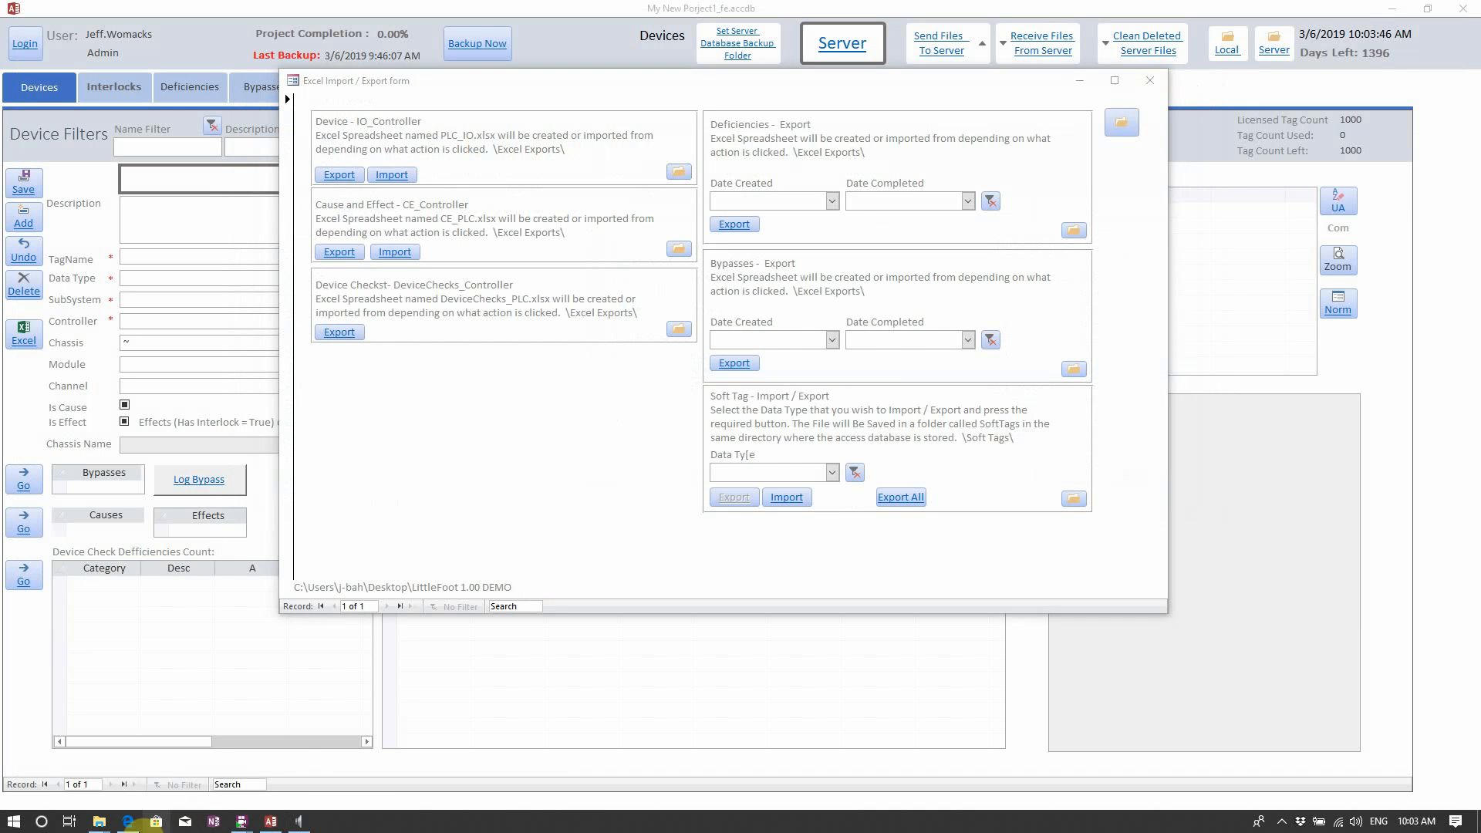
Open the project folder from the Excel import/export form and browse to Excel Exports in C:\Users\Public\Commissioning Database
{"action": "left_click", "coordinate": [1121, 122]}
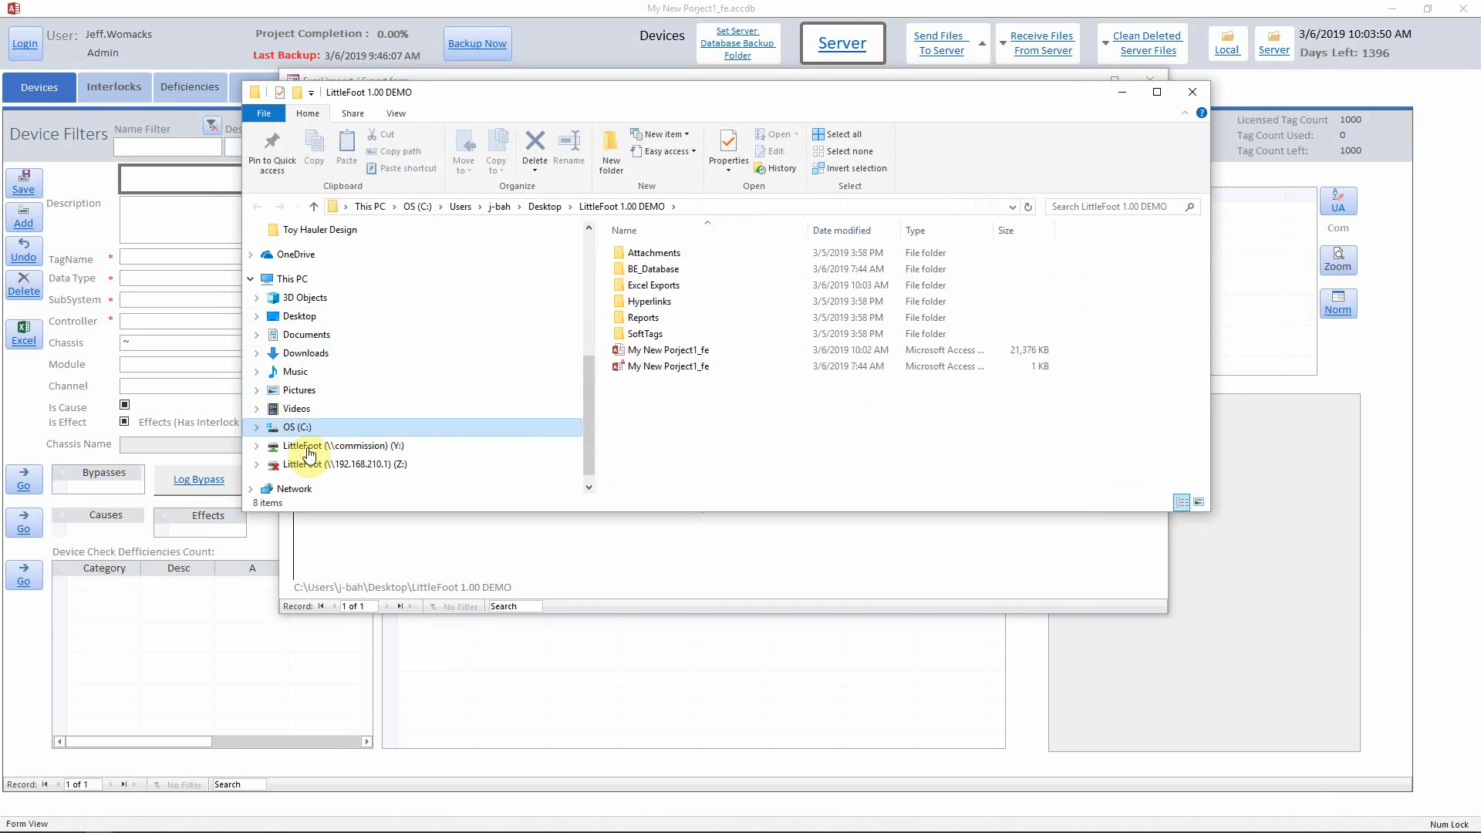
{"action": "left_click", "coordinate": [298, 426]}
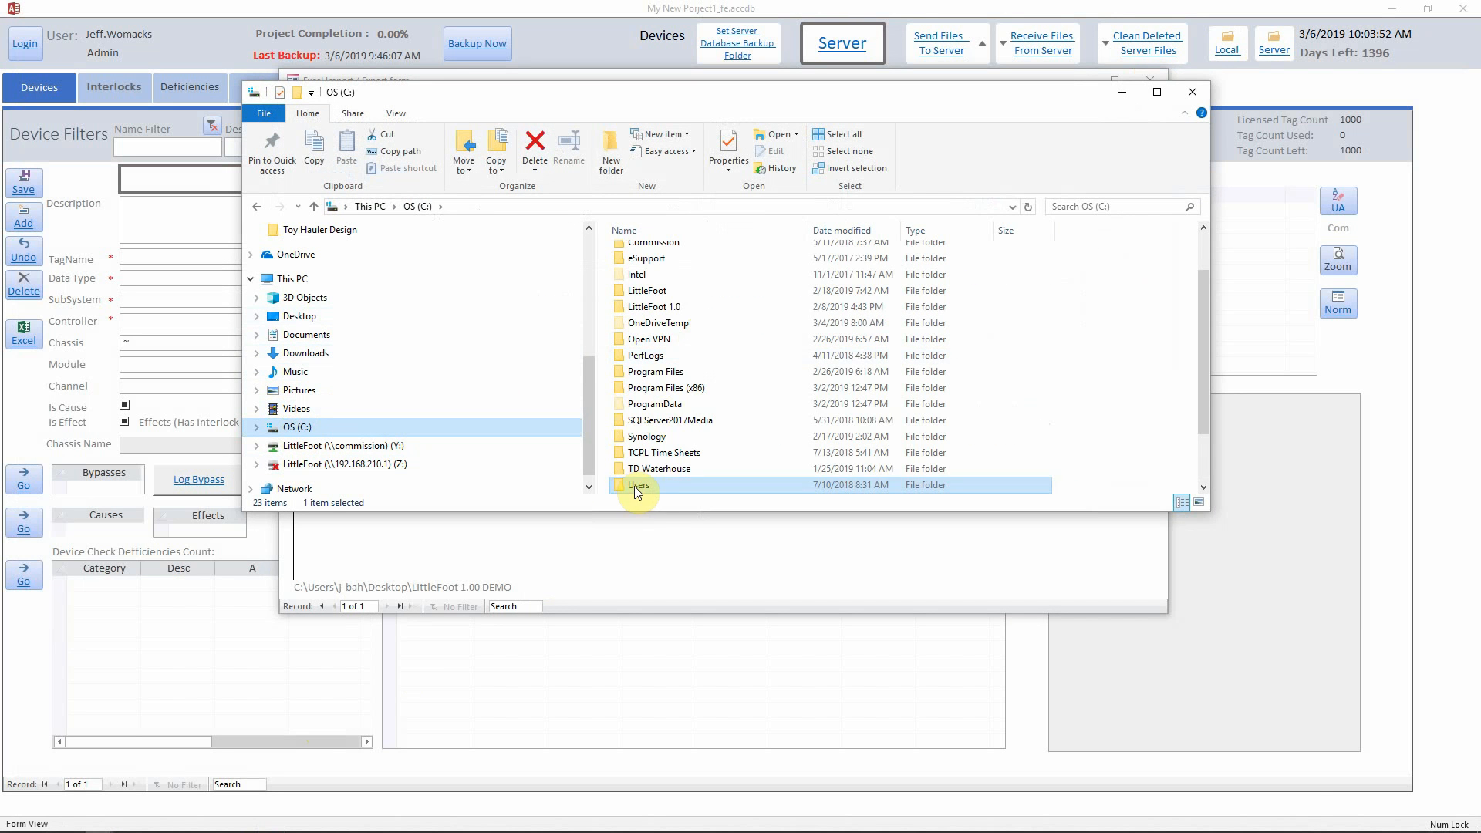
{"action": "double_click", "coordinate": [635, 486]}
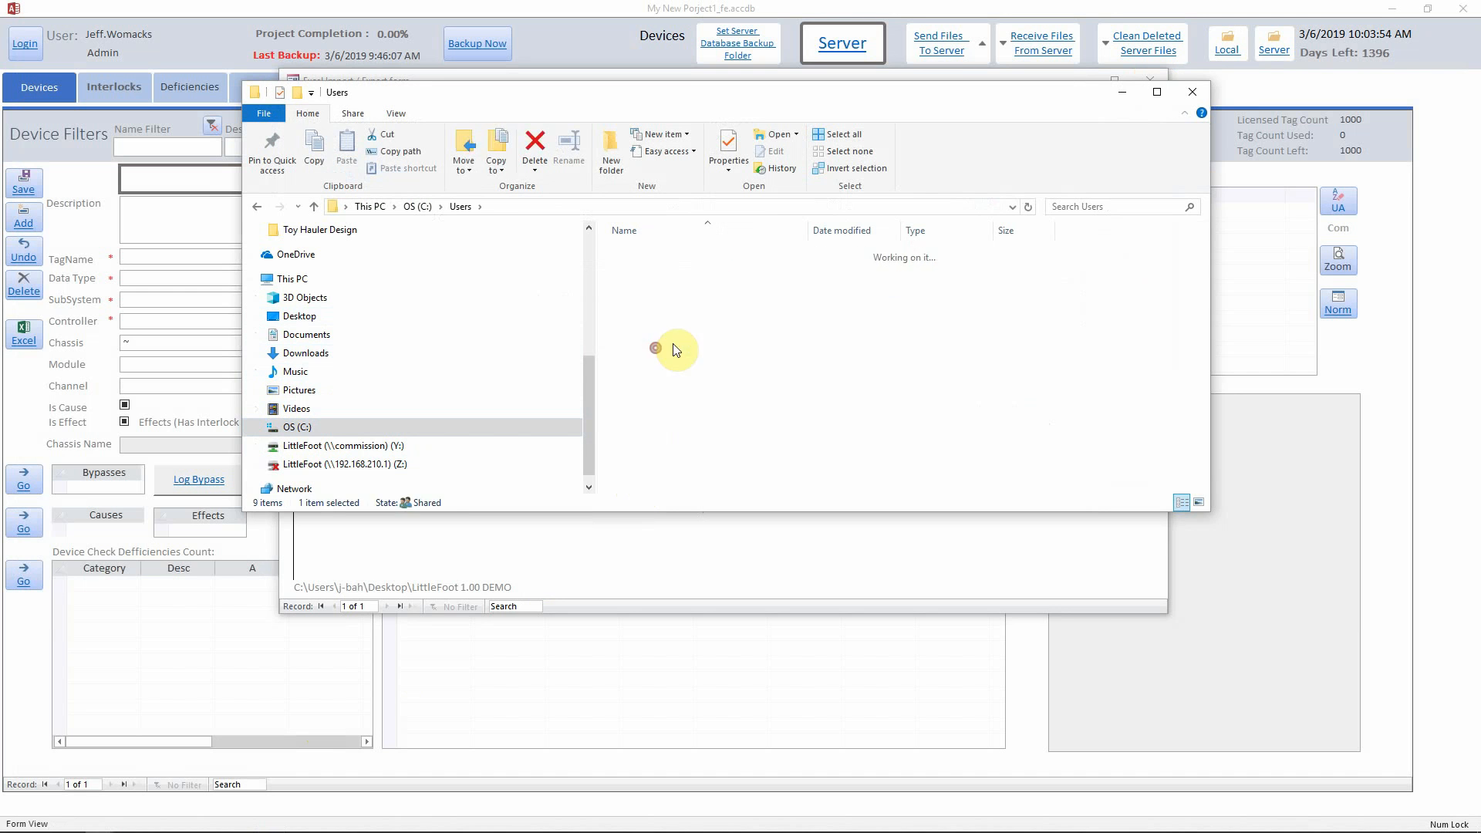
{"action": "double_click", "coordinate": [648, 285]}
{"action": "double_click", "coordinate": [700, 249]}
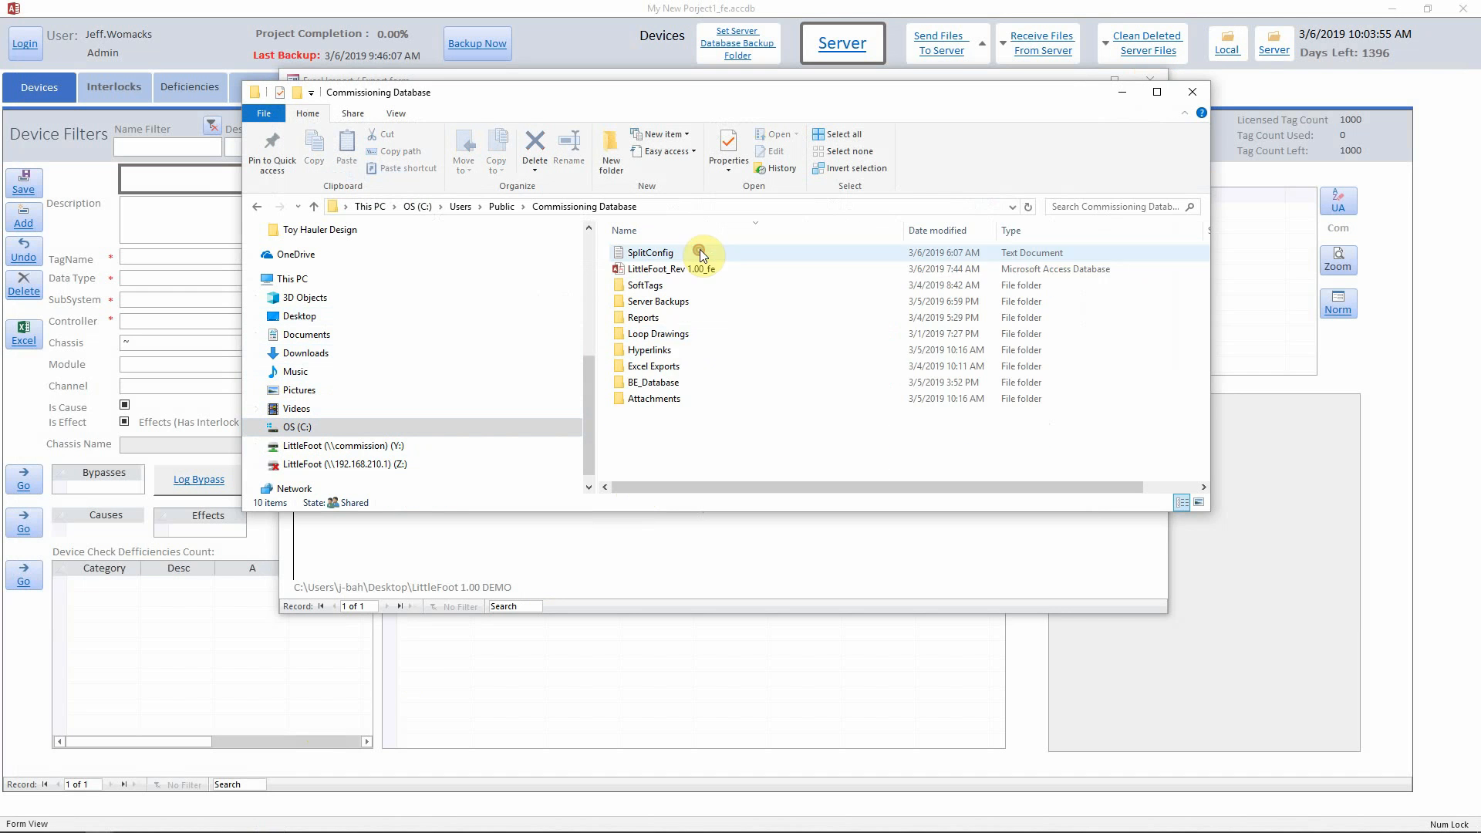
{"action": "double_click", "coordinate": [654, 367]}
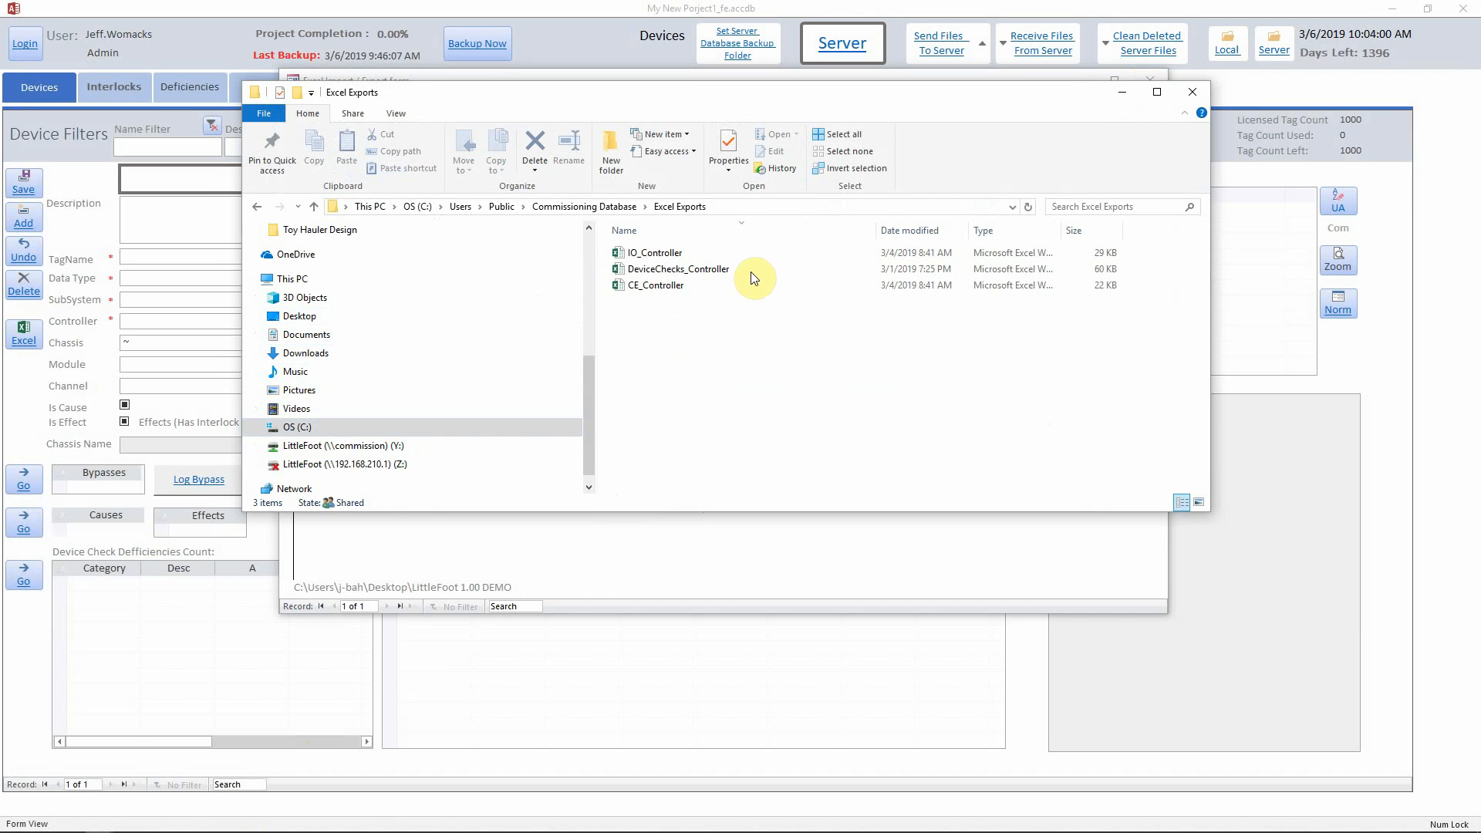
Copy the CE_Controller and IO_Controller workbooks from the Commissioning Database export folder and close the folder
{"action": "left_click_drag", "start_coordinate": [754, 307], "coordinate": [630, 244]}
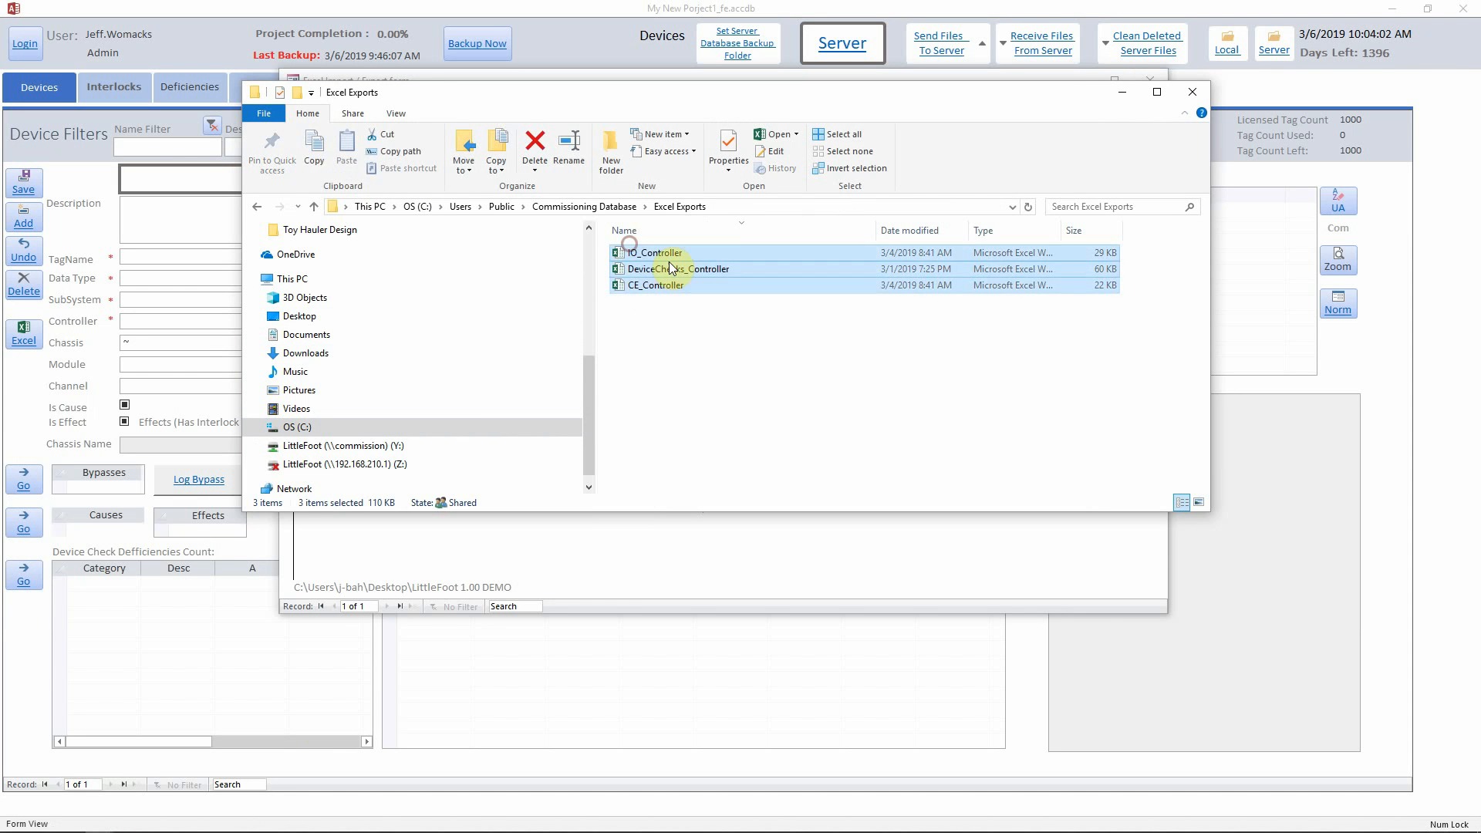
{"action": "left_click", "coordinate": [672, 232]}
{"action": "left_click", "coordinate": [652, 251]}
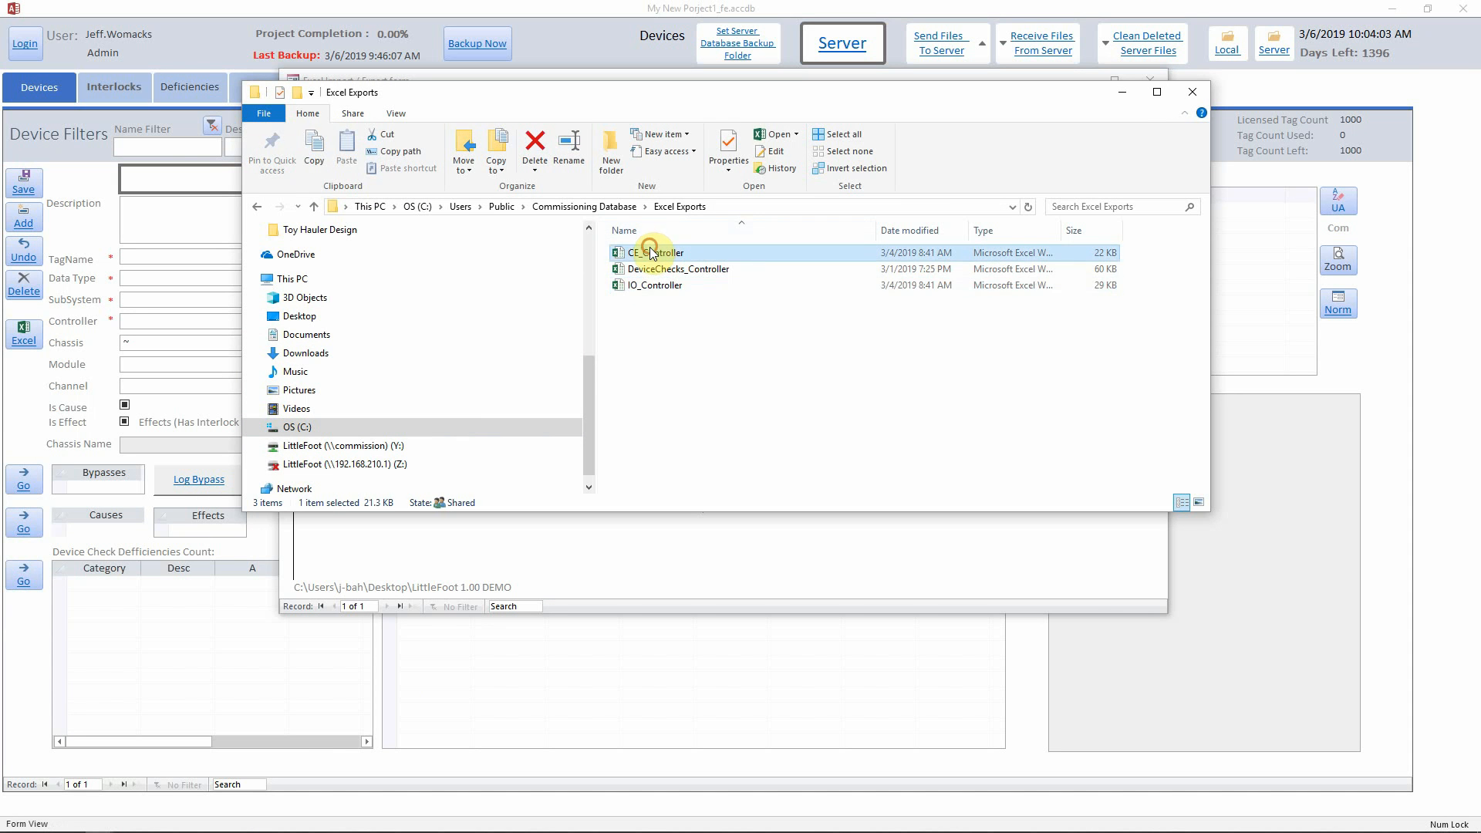
{"action": "left_click", "coordinate": [659, 286], "text": "ctrl"}
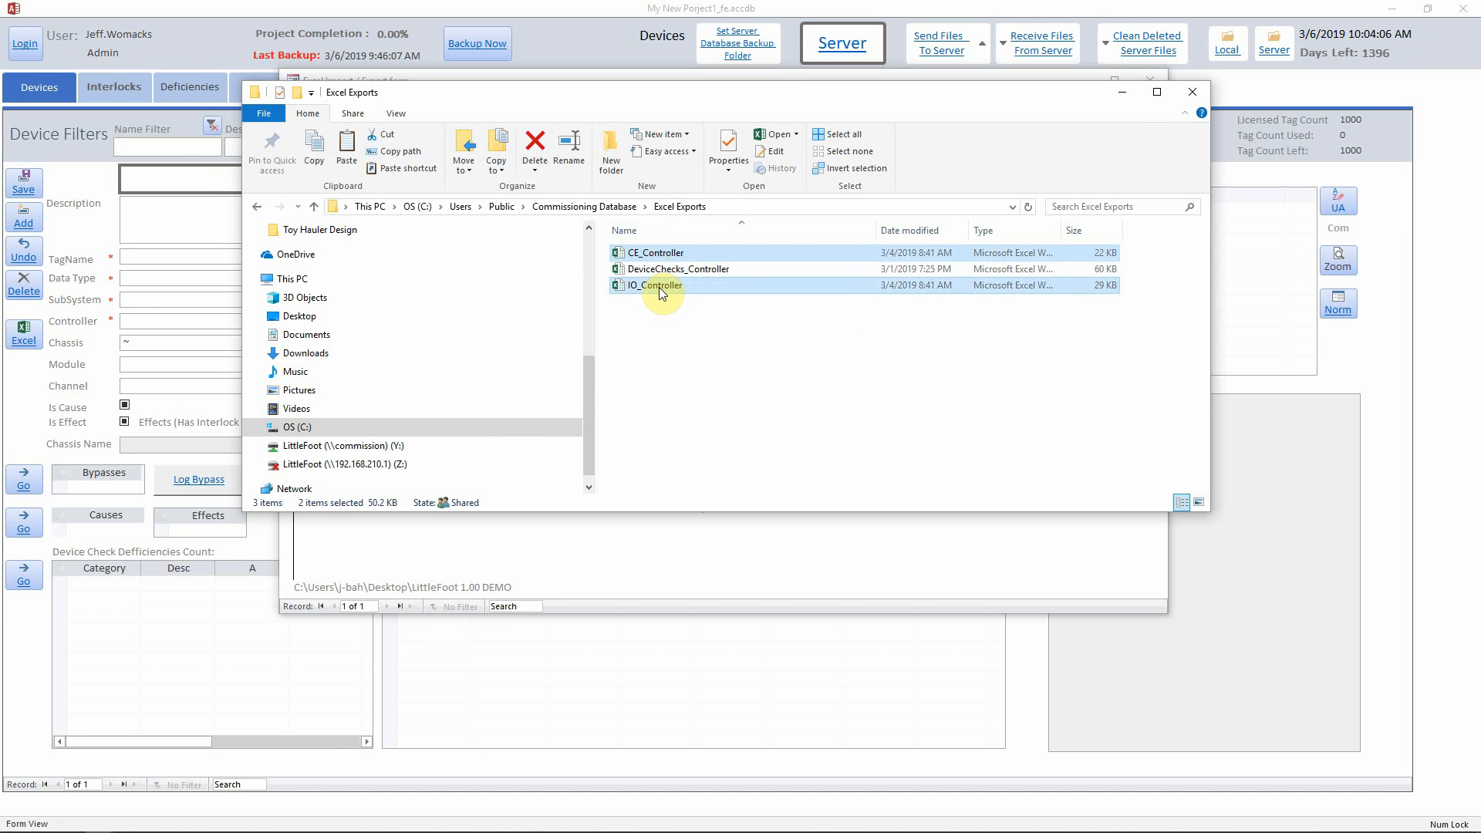
{"action": "left_click", "coordinate": [1194, 91]}
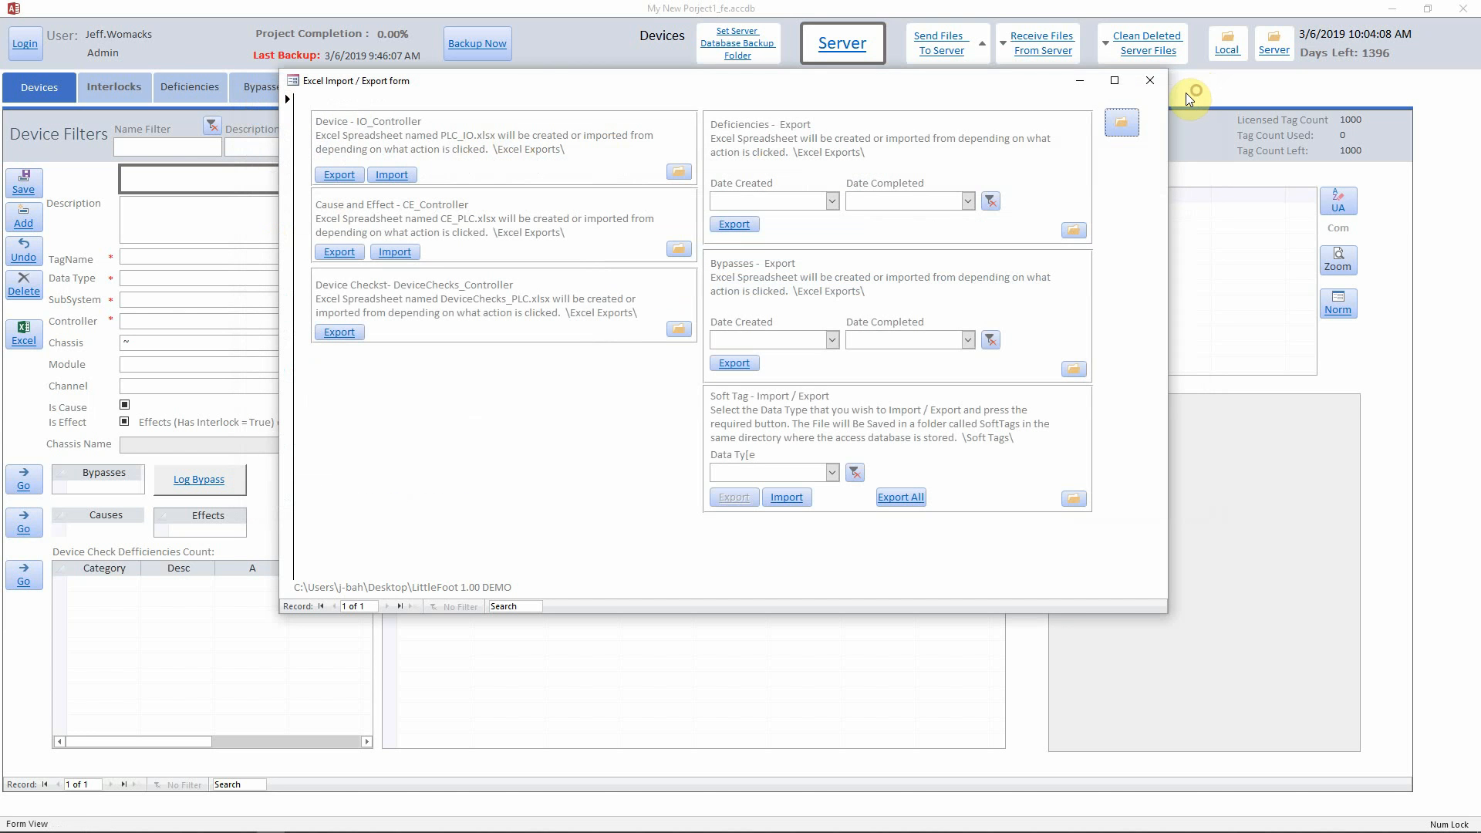
Paste both copied workbooks into the LittleFoot 1.00 DEMO Excel Exports folder, replacing the existing IO_Controller file
{"action": "left_click", "coordinate": [680, 173]}
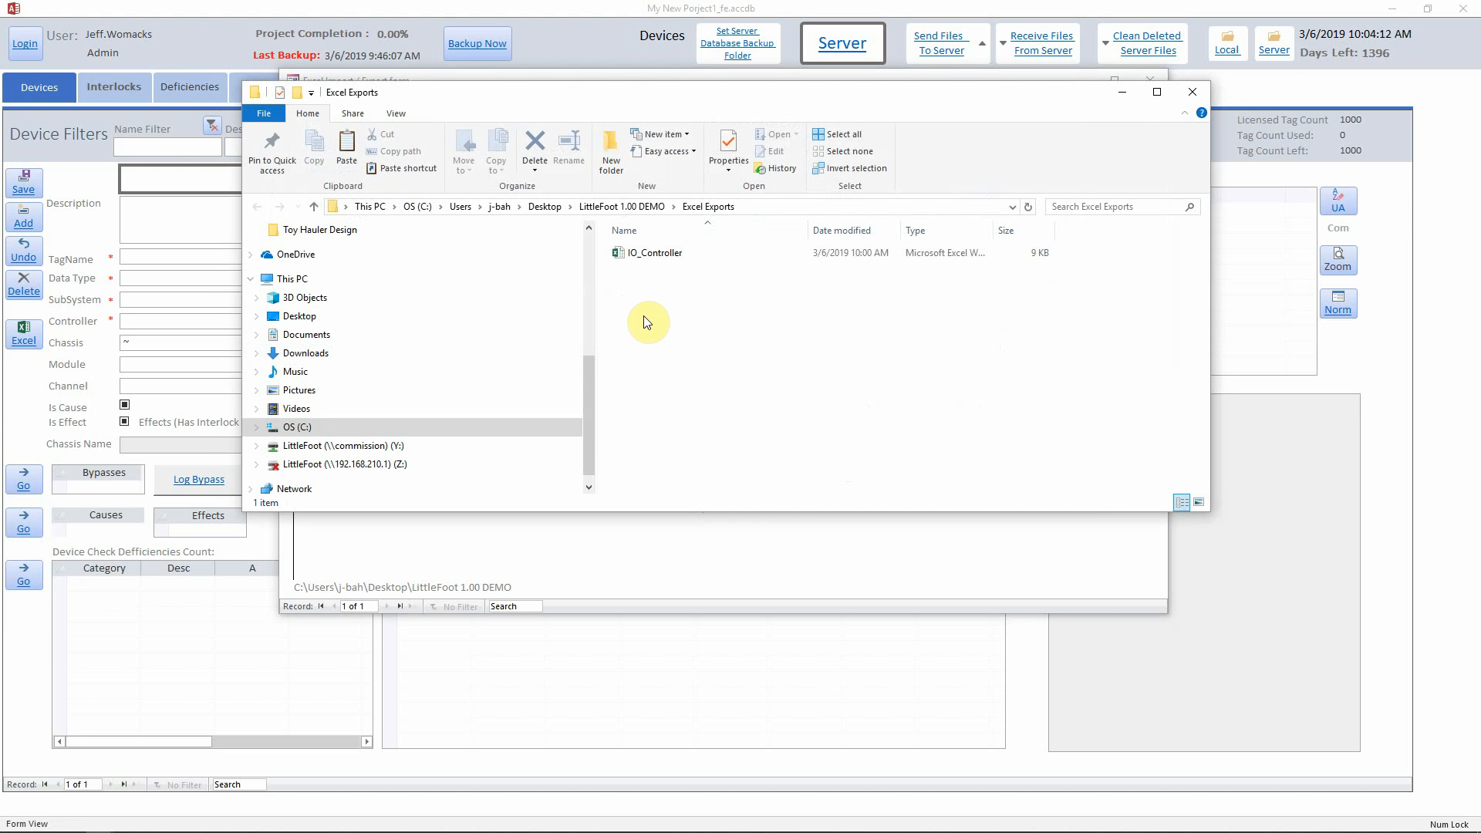
{"action": "right_click", "coordinate": [700, 317]}
{"action": "left_click", "coordinate": [674, 419]}
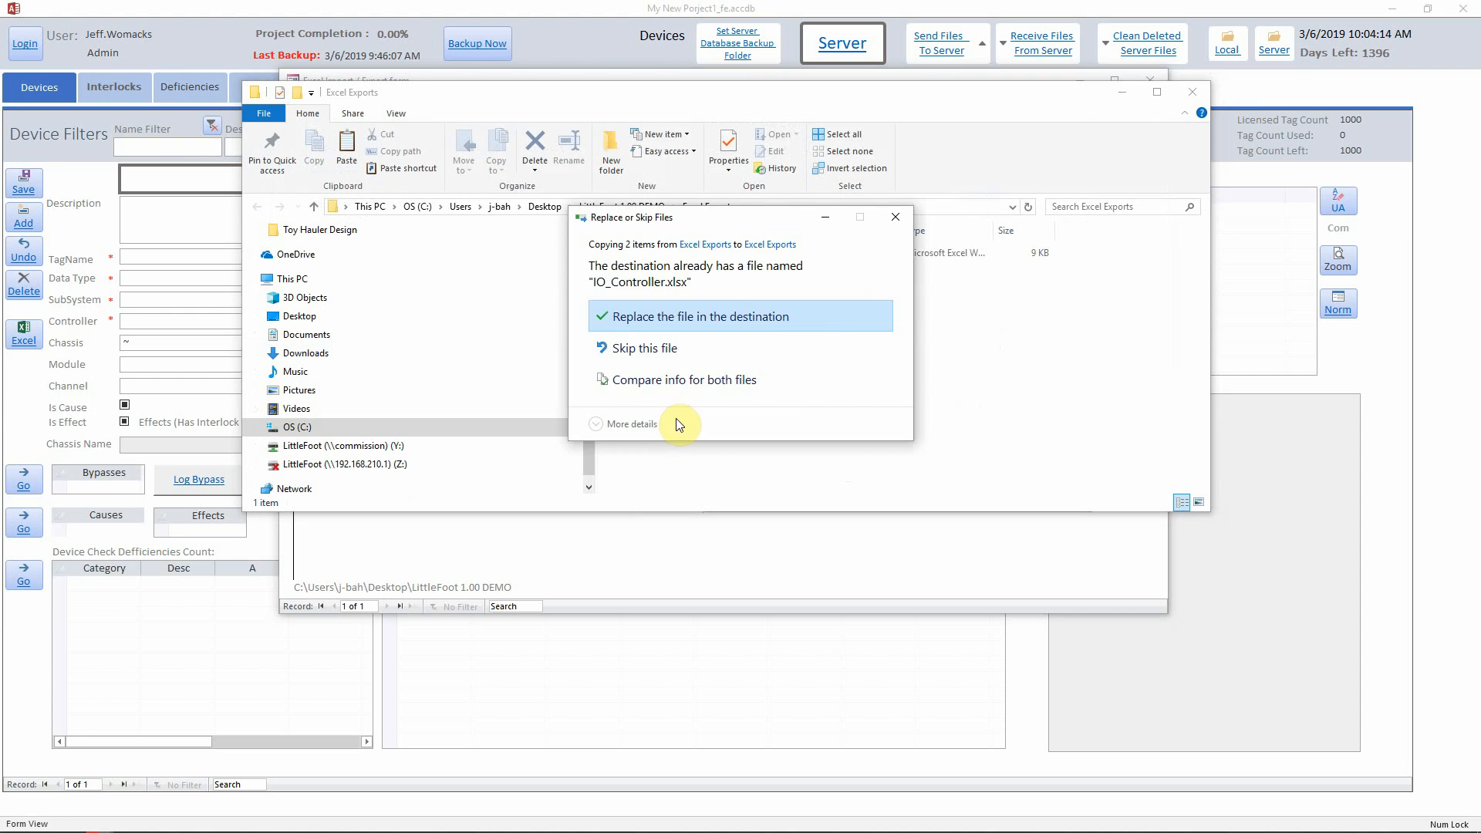
{"action": "left_click", "coordinate": [670, 326]}
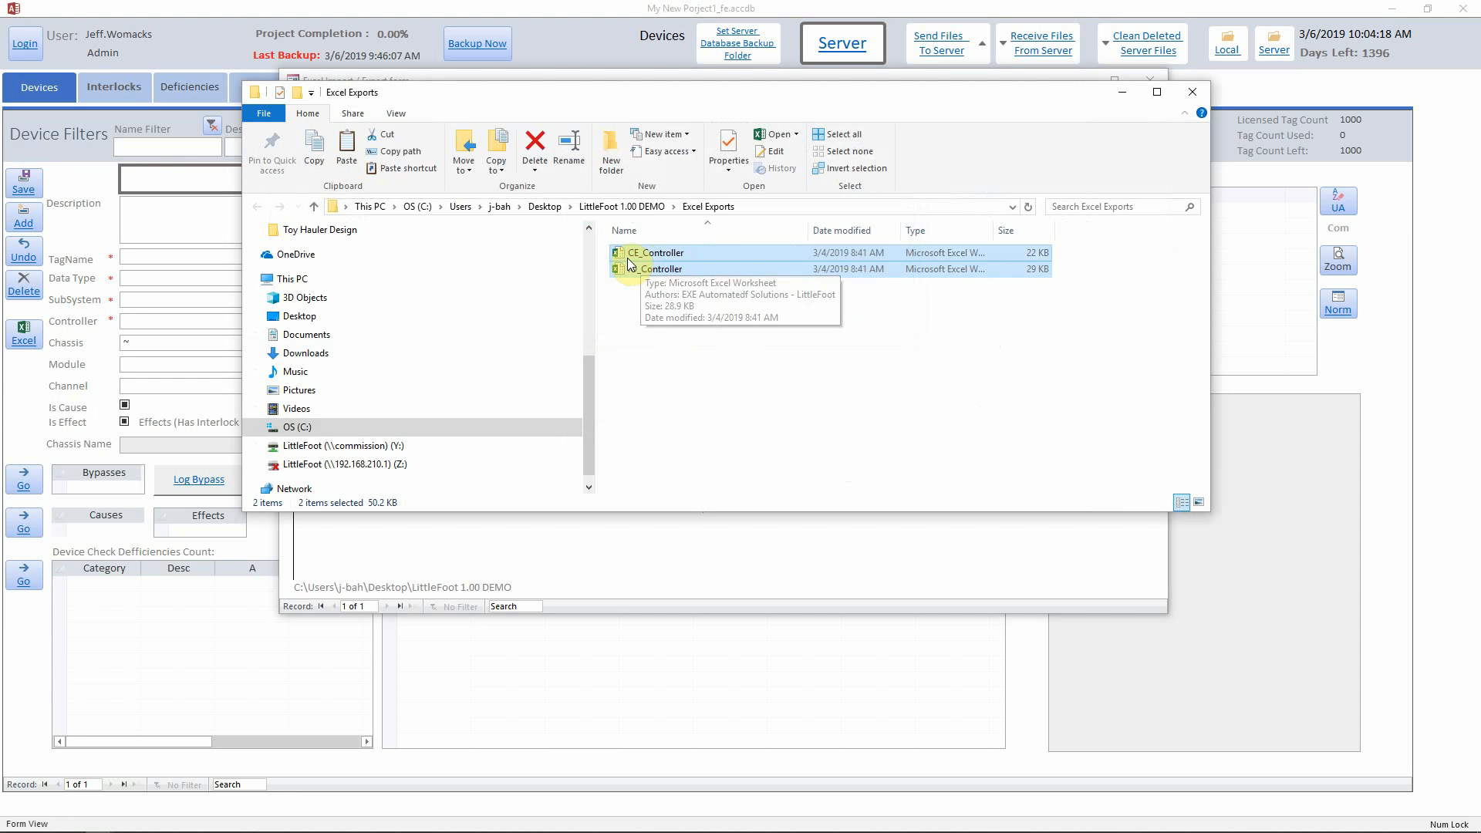
{"action": "left_click", "coordinate": [650, 326]}
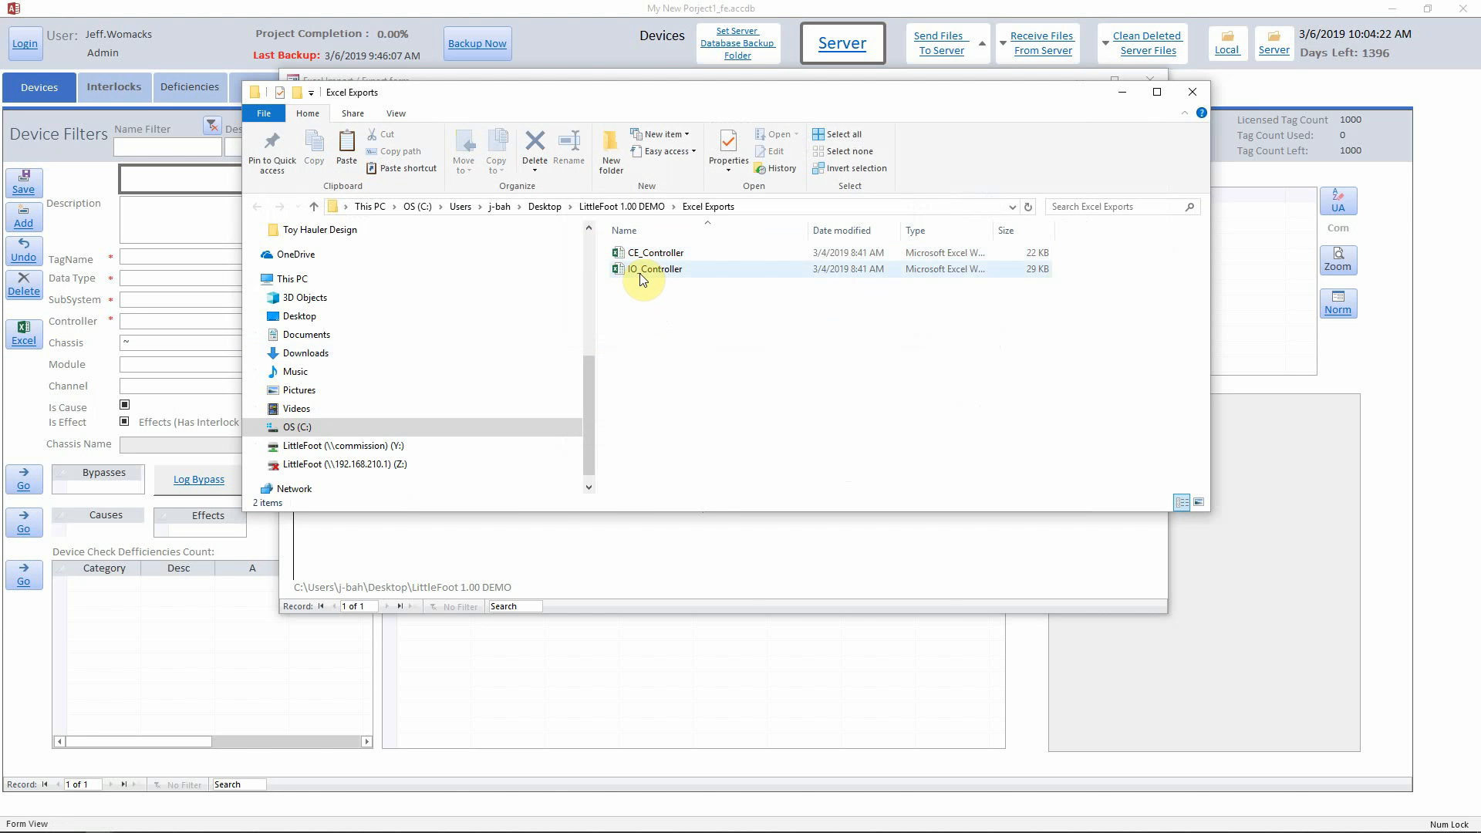
Open the pasted IO_Controller workbook, review its device rows, then save and close it
{"action": "double_click", "coordinate": [648, 269]}
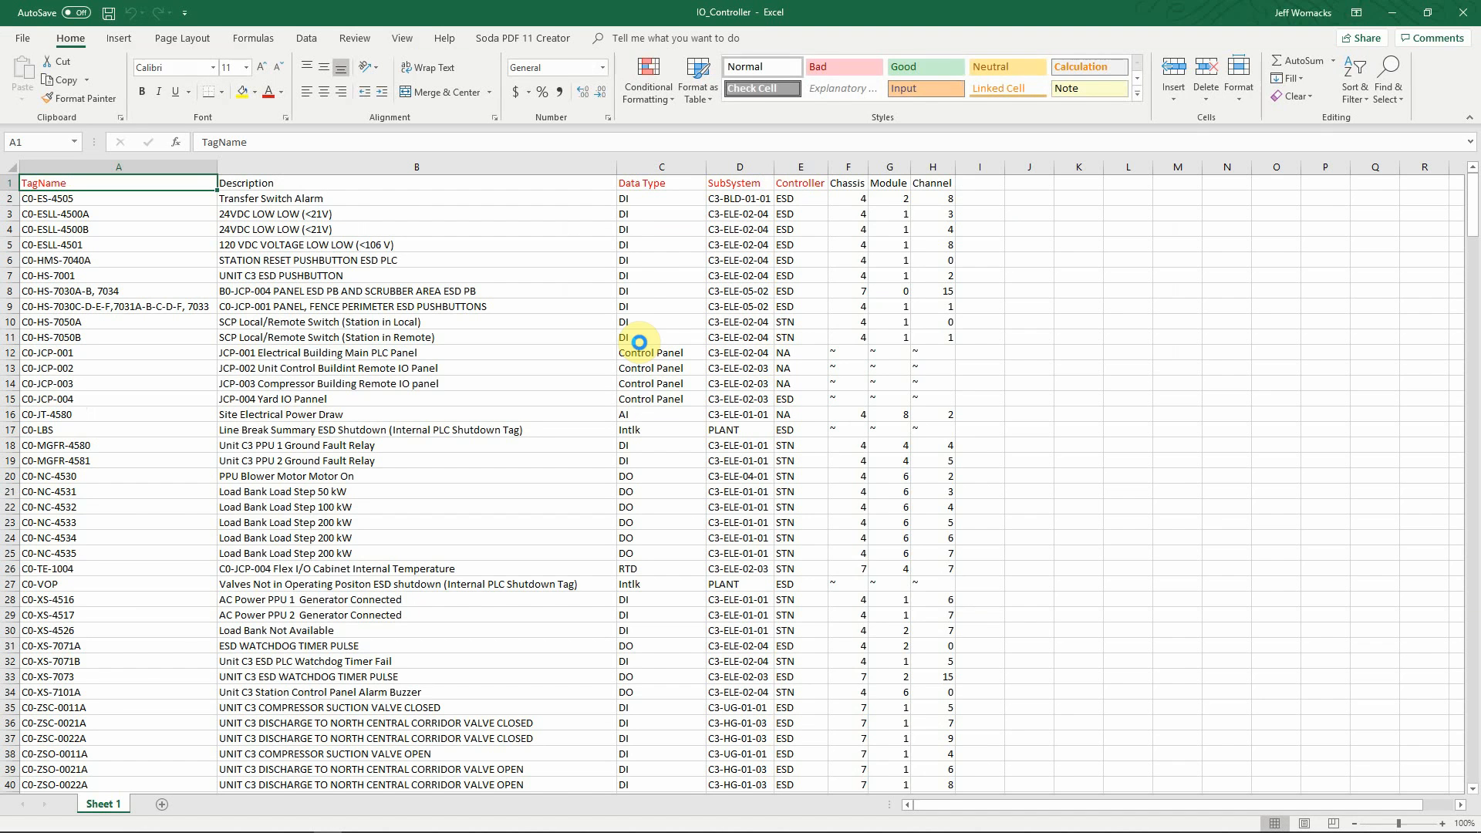
{"action": "scroll", "coordinate": [64, 283], "scroll_direction": "down", "scroll_amount": 2}
{"action": "scroll", "coordinate": [64, 284], "scroll_direction": "down", "scroll_amount": 6}
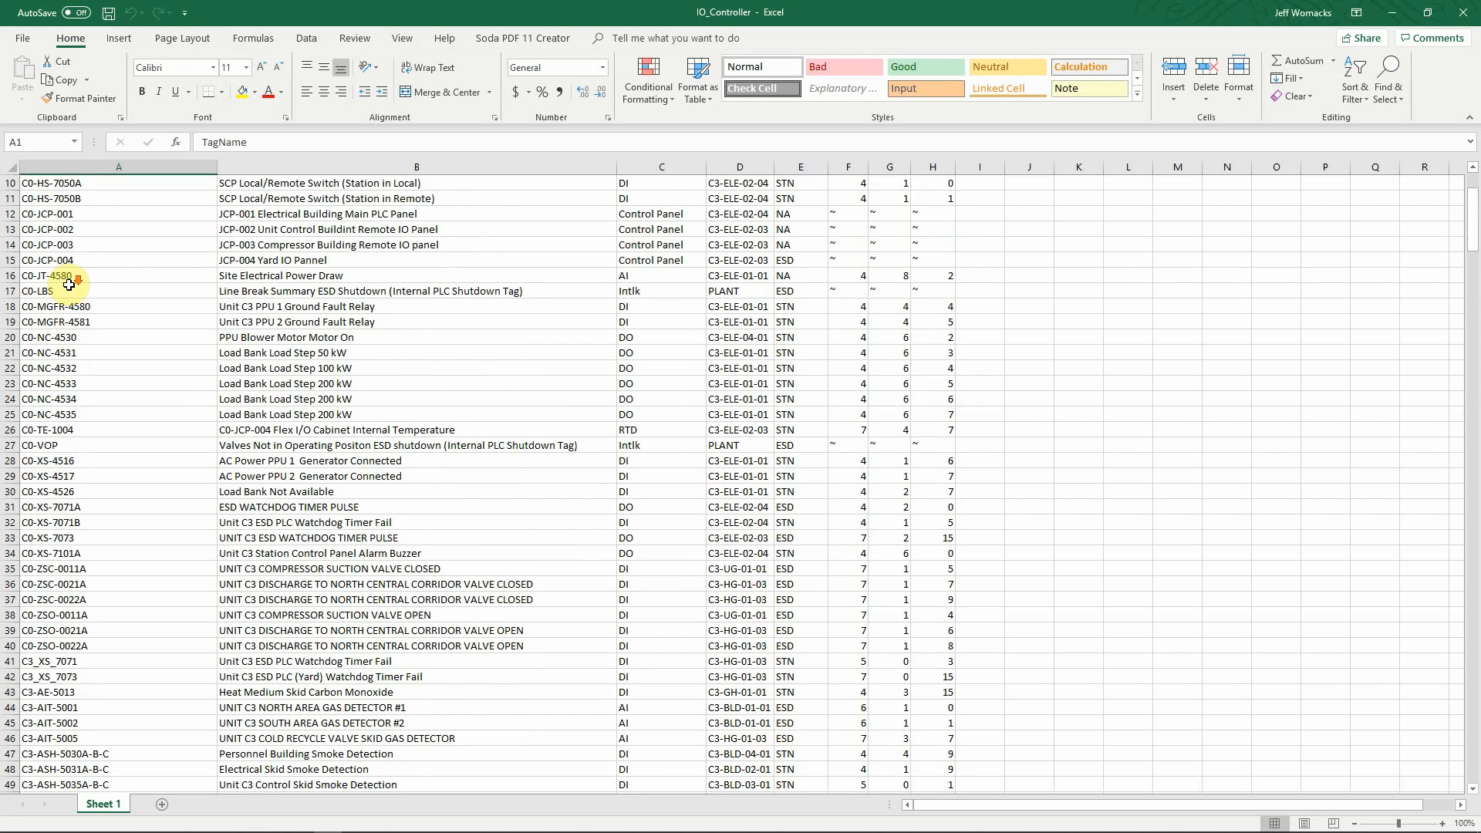
{"action": "scroll", "coordinate": [85, 254], "scroll_direction": "up", "scroll_amount": 8}
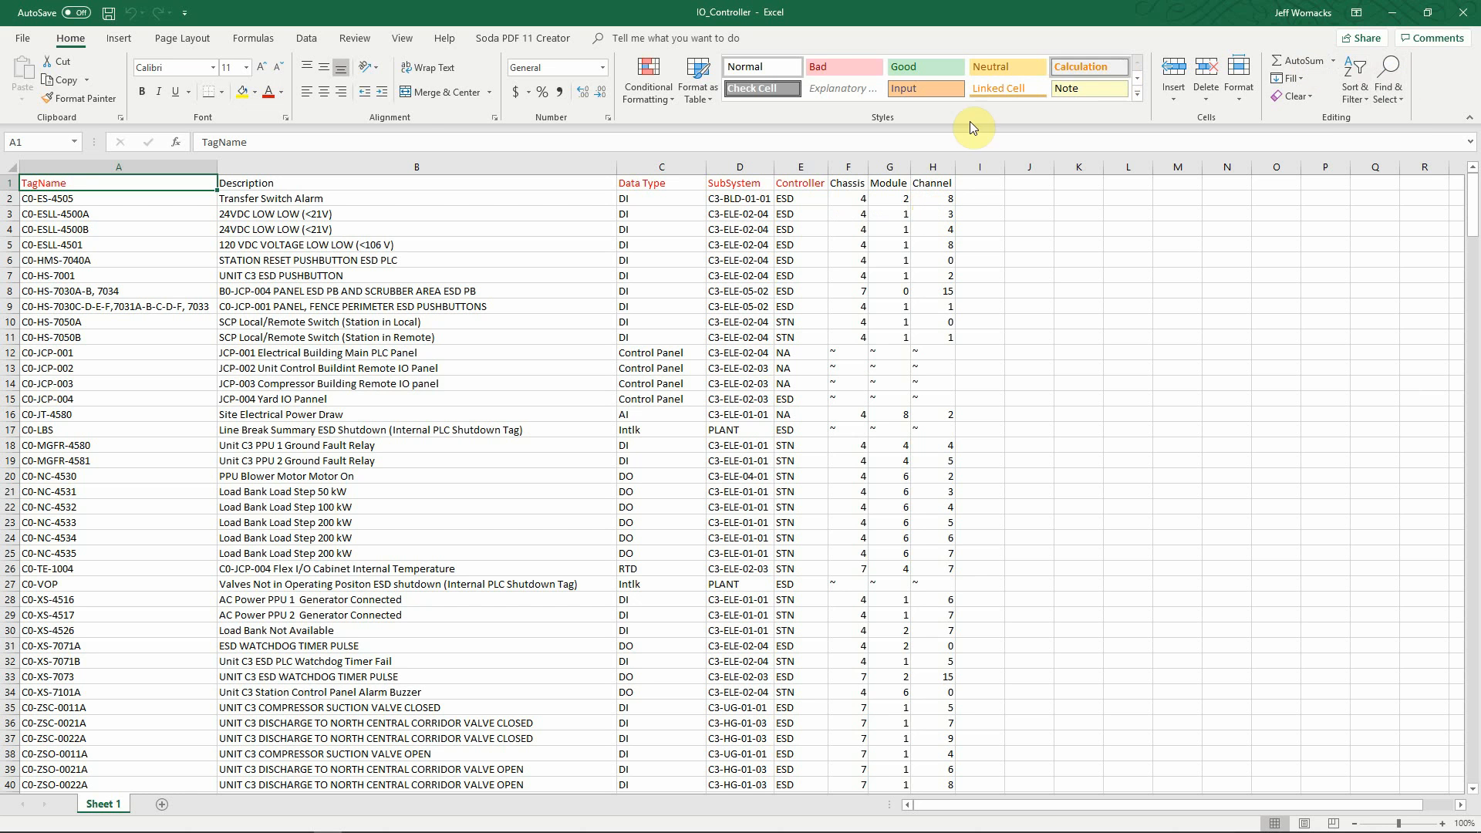
{"action": "left_click", "coordinate": [108, 13]}
{"action": "left_click", "coordinate": [1463, 12]}
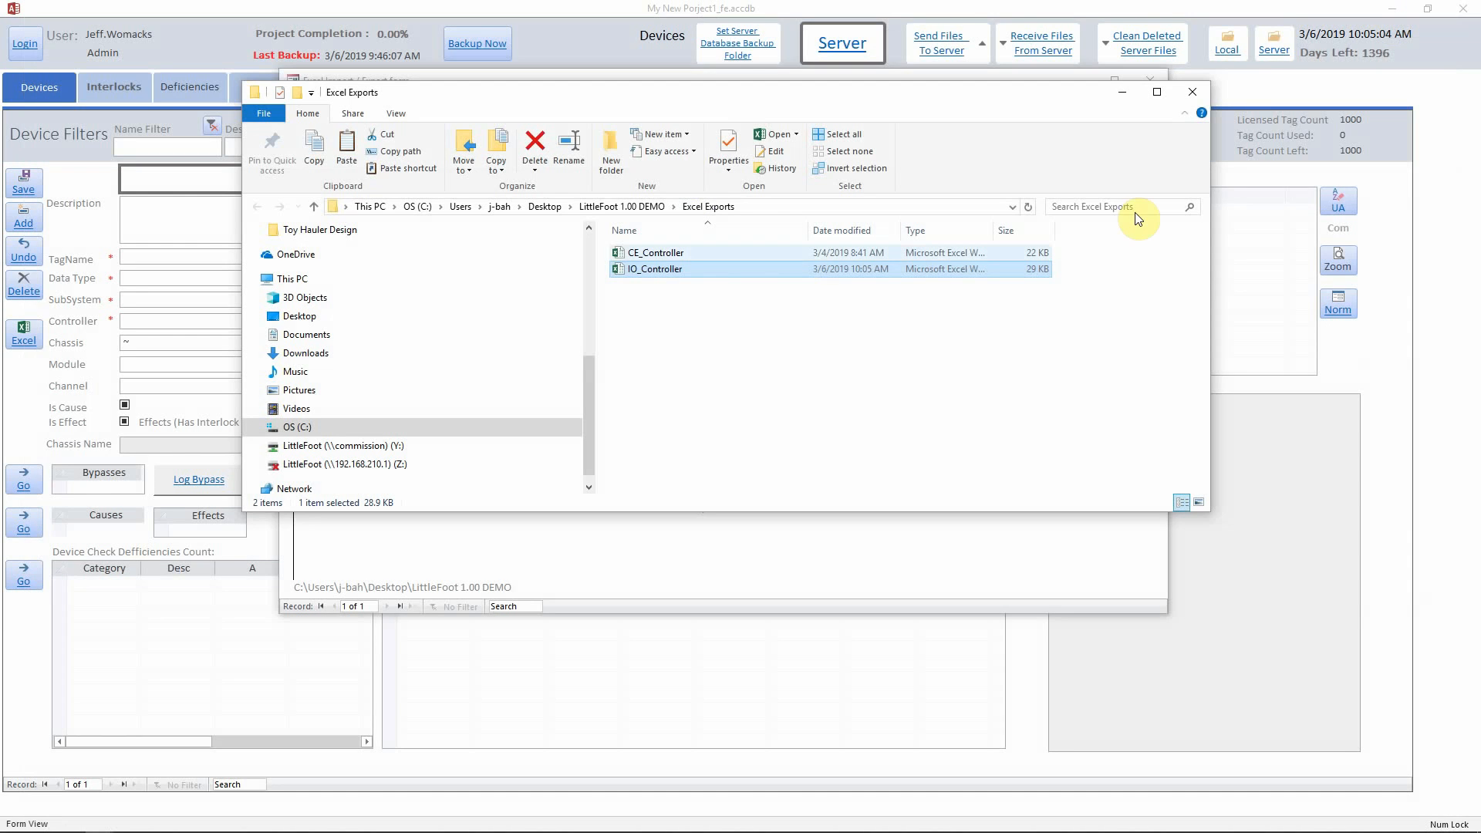
Close the export folder and import the device IO_Controller spreadsheet, confirming the overwrite with new data
{"action": "left_click", "coordinate": [1193, 92]}
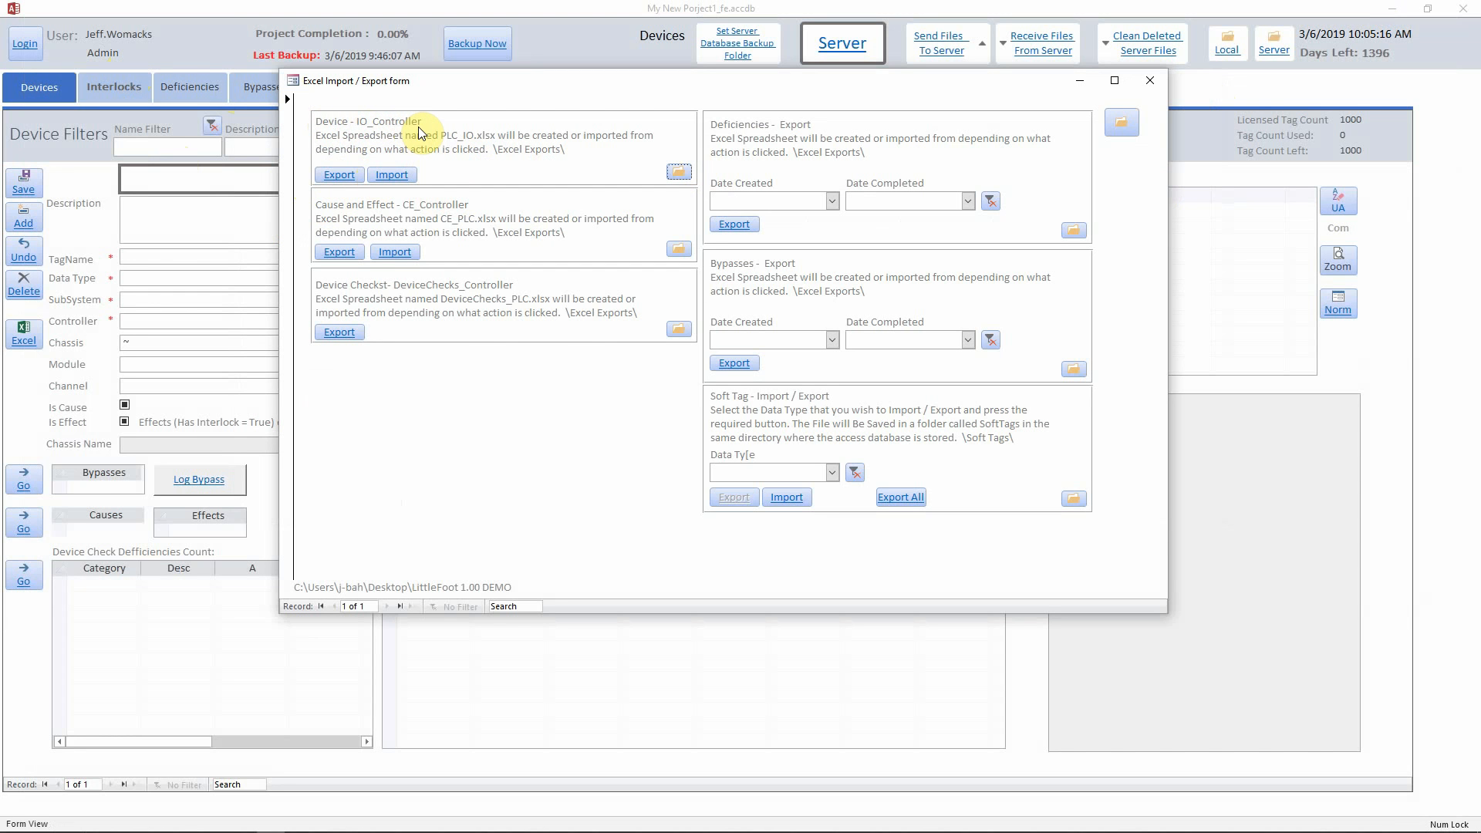
{"action": "left_click", "coordinate": [401, 177]}
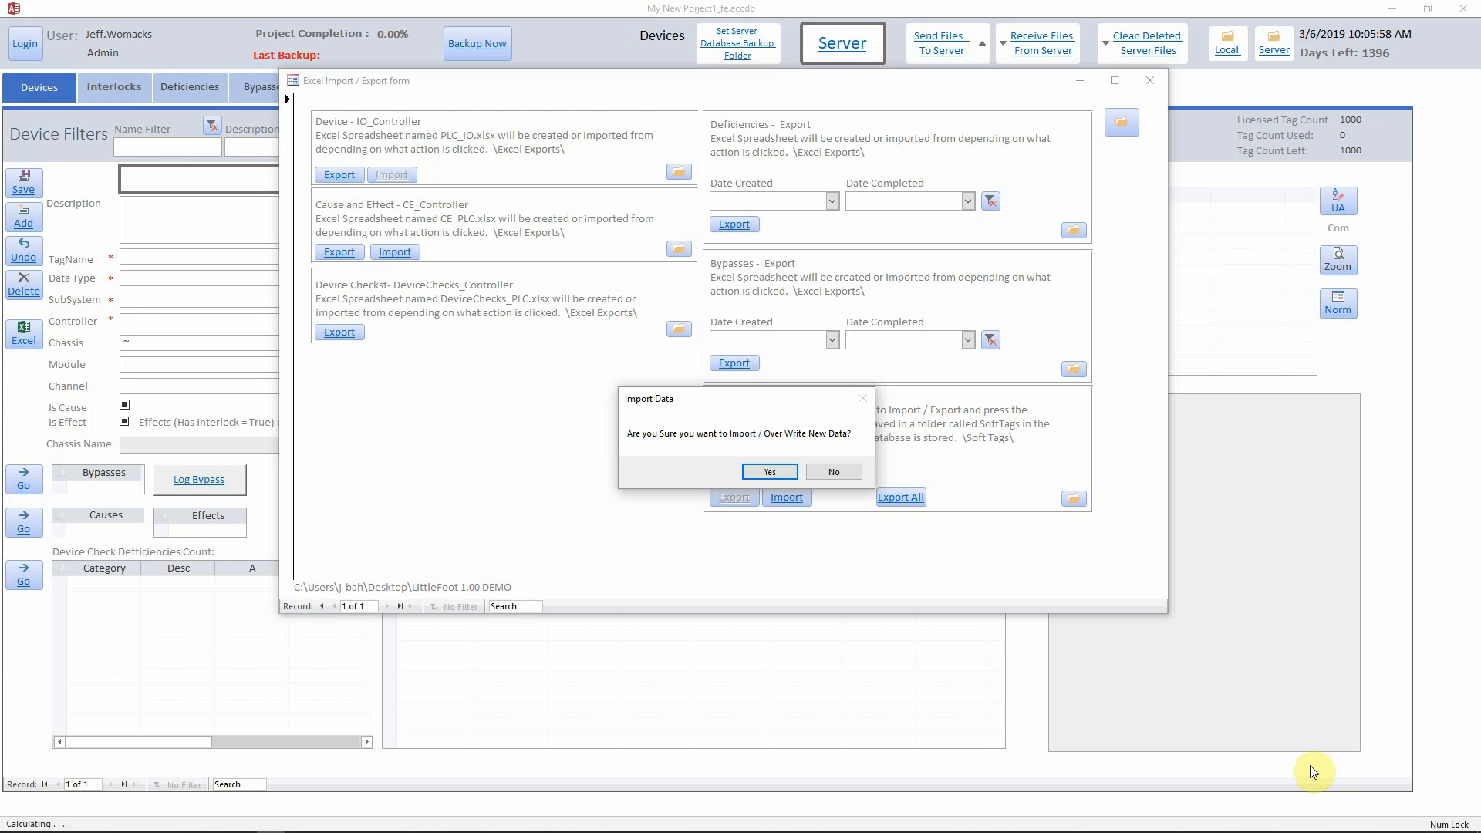
{"action": "left_click", "coordinate": [763, 473]}
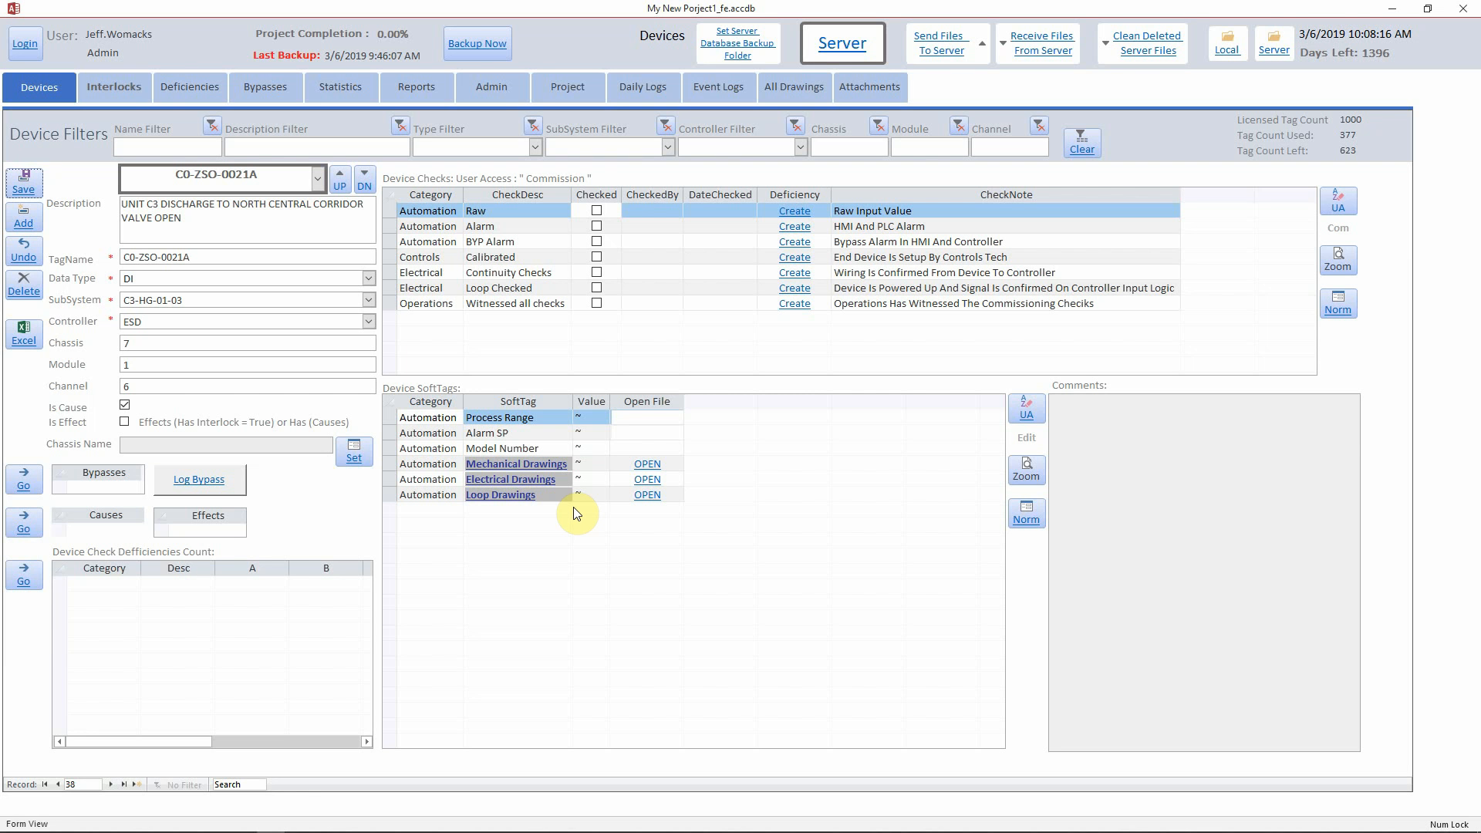
{"action": "mouse_move", "coordinate": [1416, 831]}
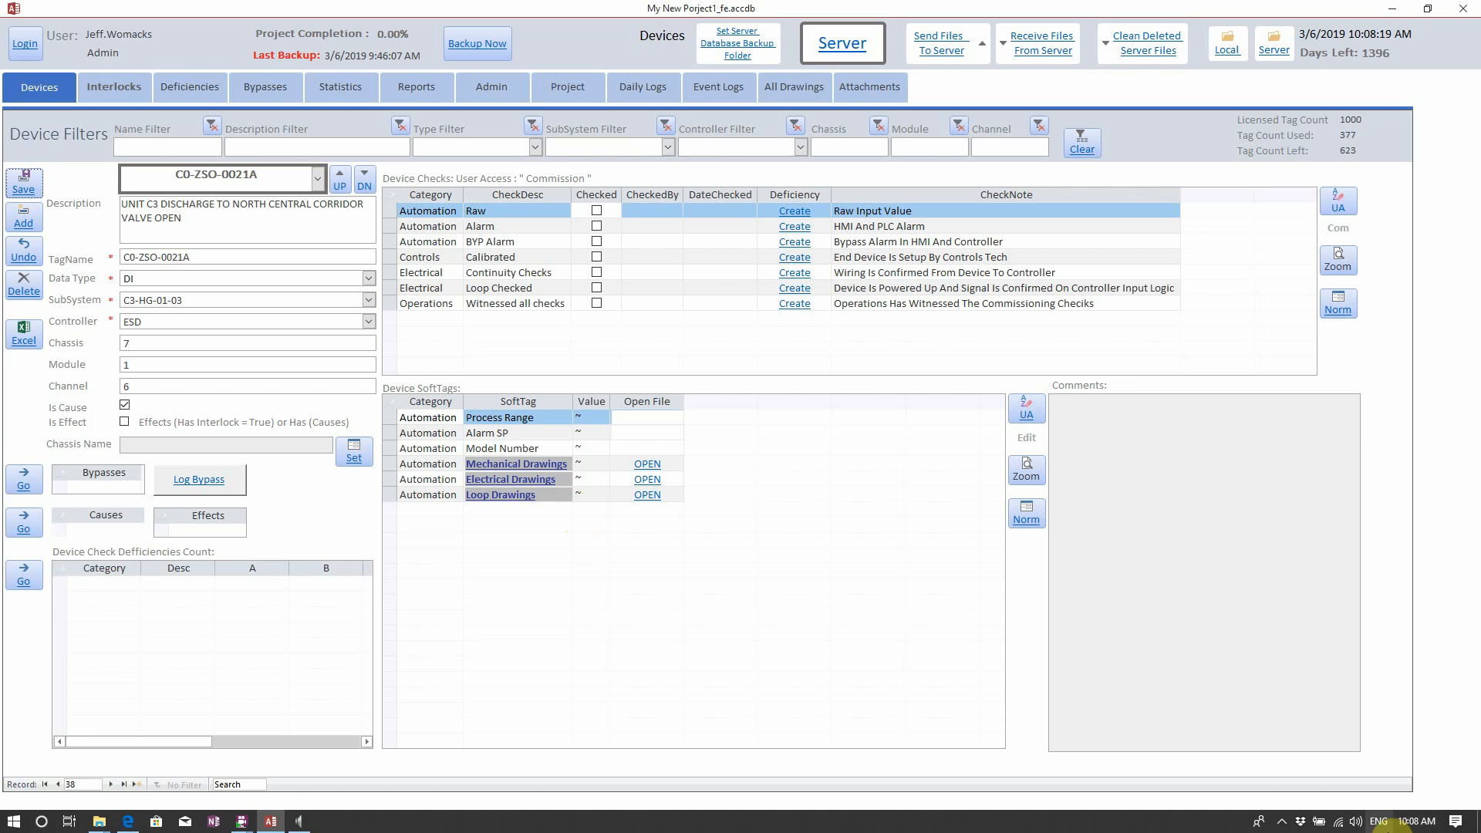